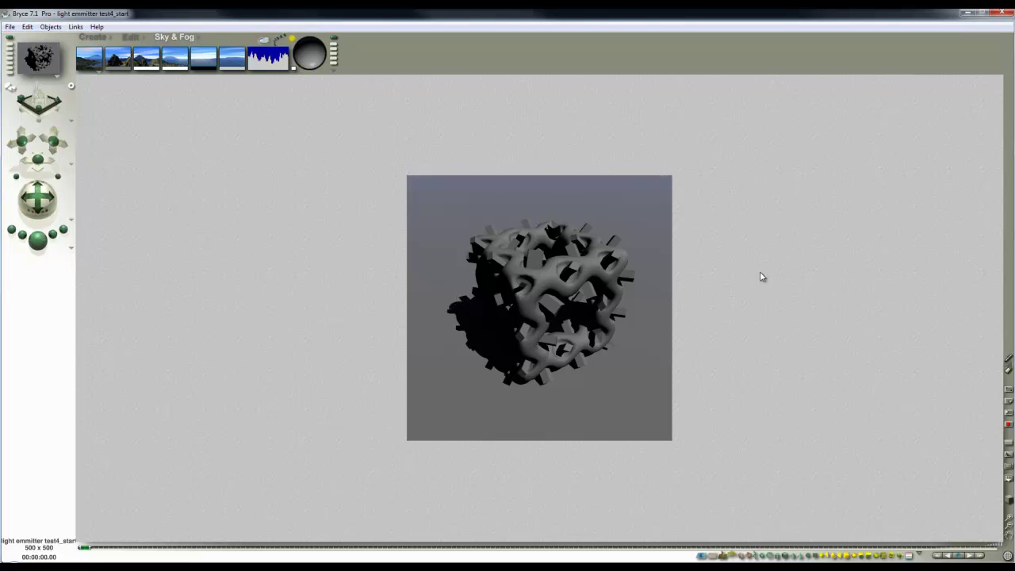
- Select the small block pieces named Bits in the wireframe scene
{"action": "key", "text": "Escape"}
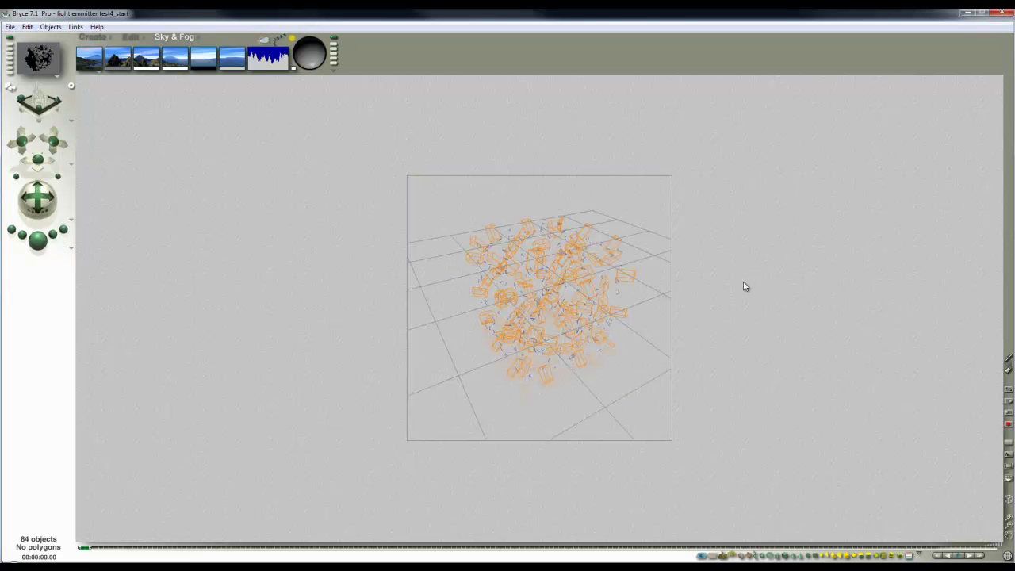
{"action": "right_click", "coordinate": [625, 279]}
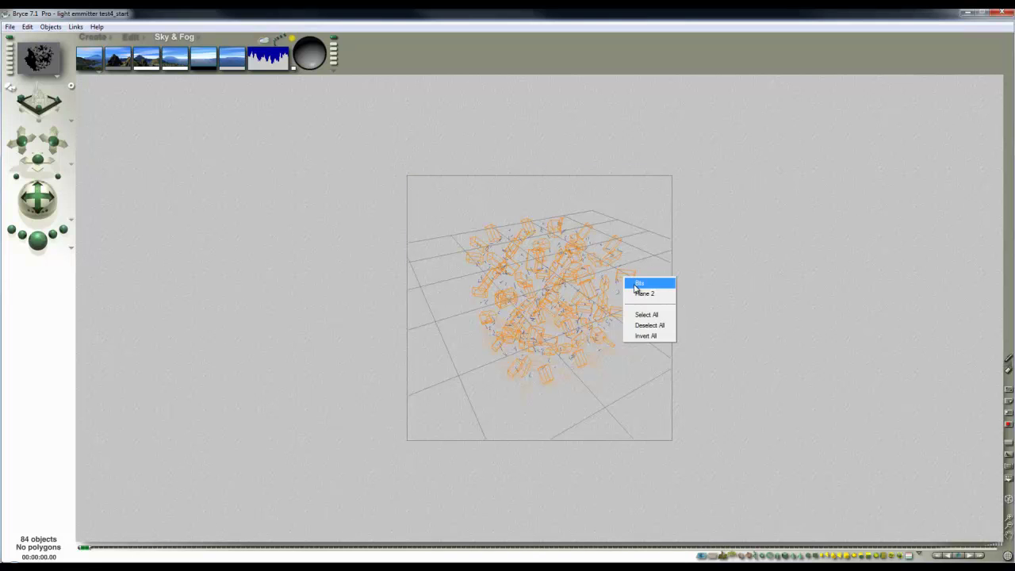
{"action": "left_click", "coordinate": [637, 285]}
{"action": "left_click", "coordinate": [649, 221]}
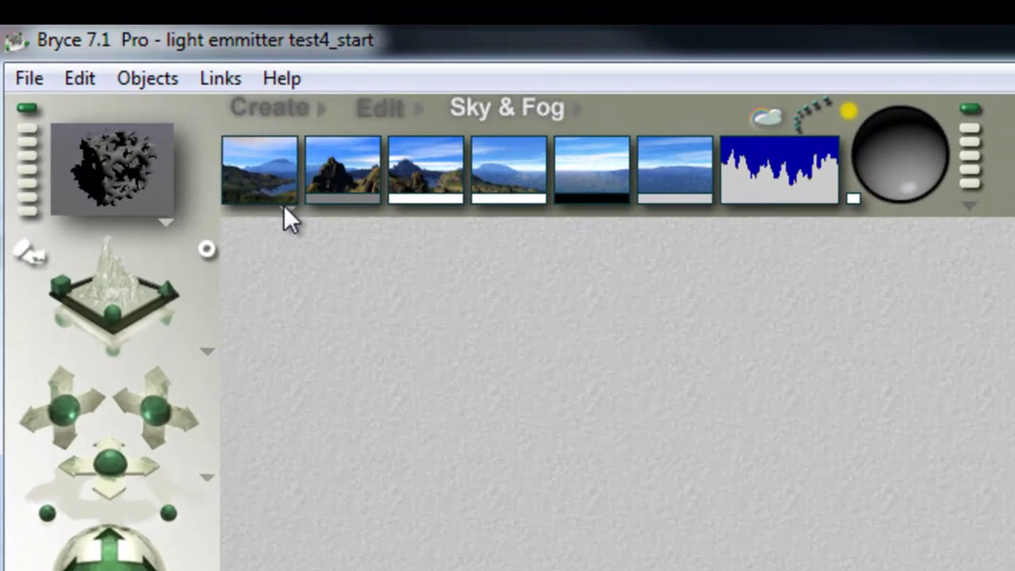
- Turn the atmosphere off with a black background colour and disable the sun light
{"action": "left_click", "coordinate": [281, 209]}
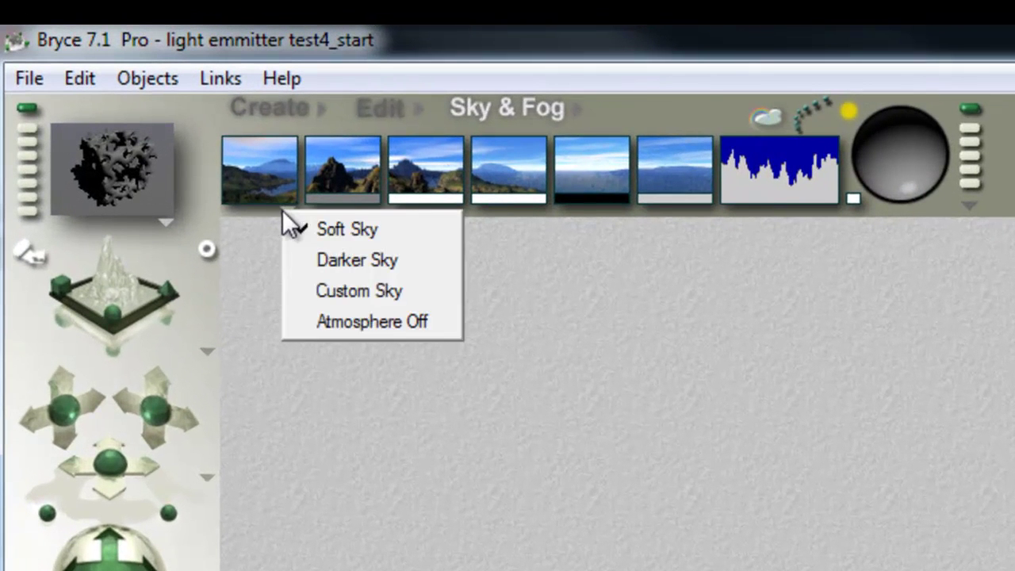
{"action": "left_click", "coordinate": [356, 322]}
{"action": "left_click_drag", "start_coordinate": [278, 200], "coordinate": [600, 197]}
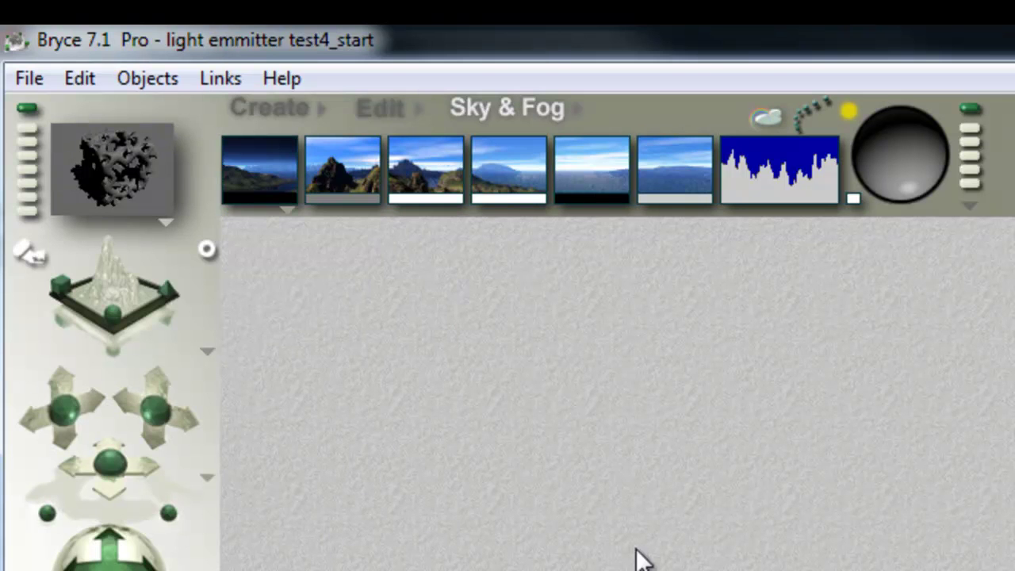
{"action": "left_click", "coordinate": [766, 117]}
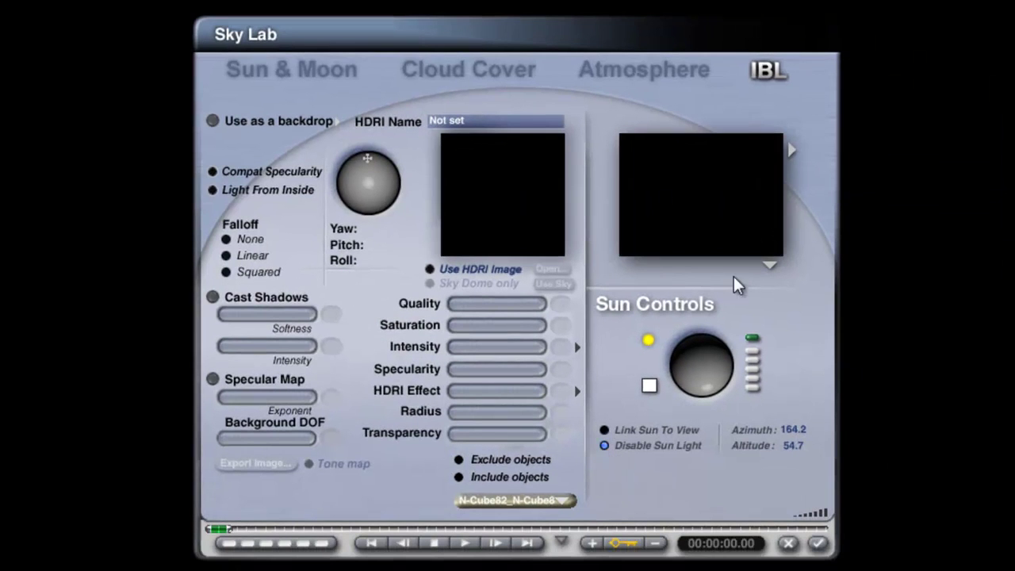
{"action": "left_click", "coordinate": [818, 543]}
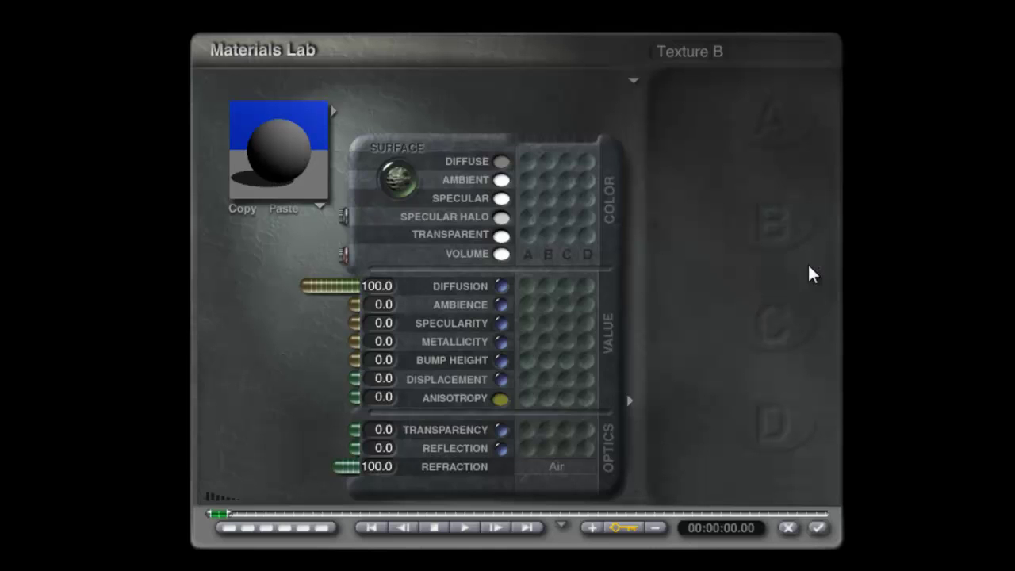
- Set the Bits material's ambience to 100 and its diffuse colour to white (255, 255, 255)
{"action": "left_click_drag", "start_coordinate": [382, 308], "coordinate": [351, 297]}
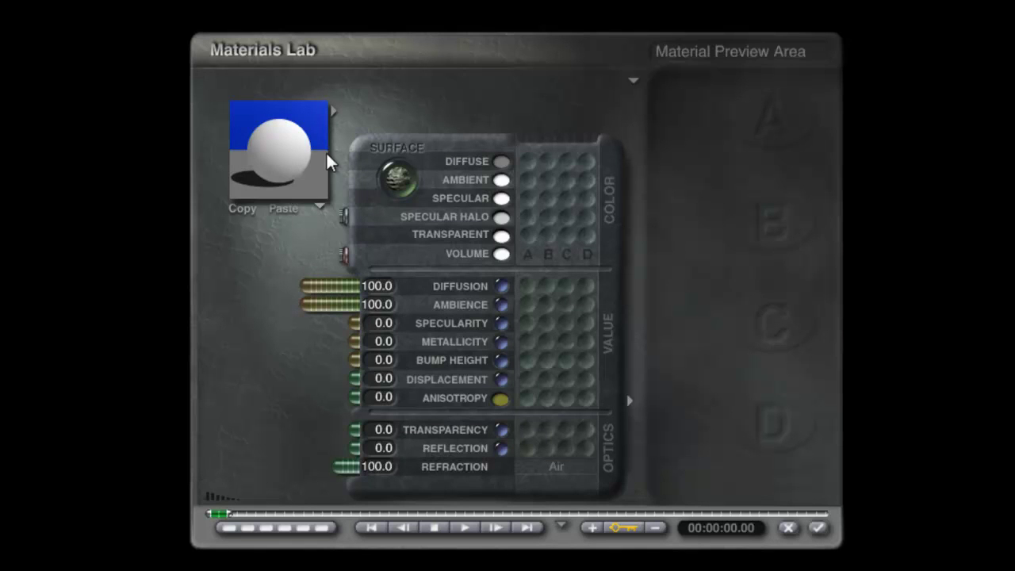
{"action": "left_click", "coordinate": [501, 162]}
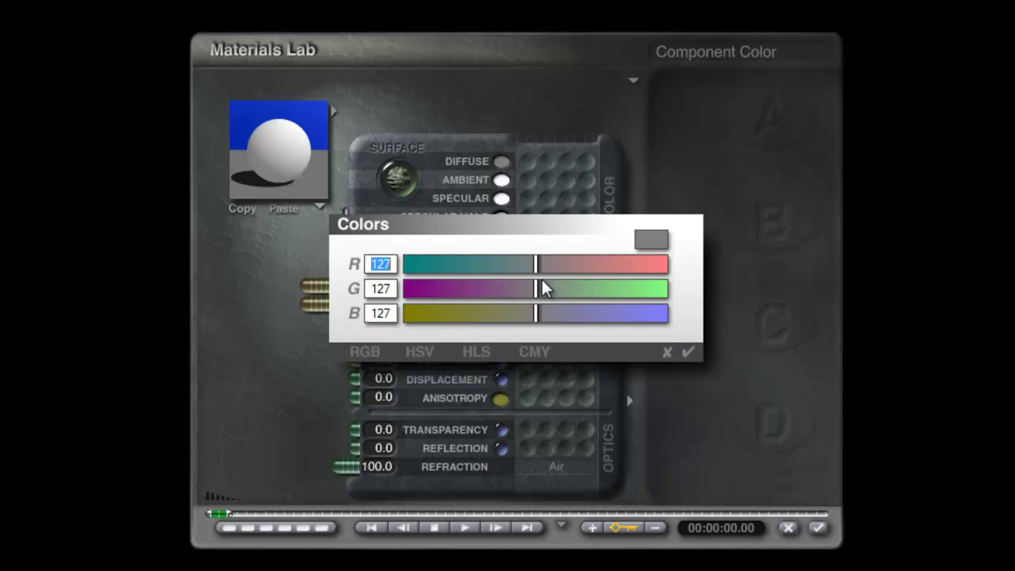
{"action": "left_click_drag", "start_coordinate": [540, 268], "coordinate": [752, 331]}
{"action": "left_click_drag", "start_coordinate": [644, 320], "coordinate": [699, 357]}
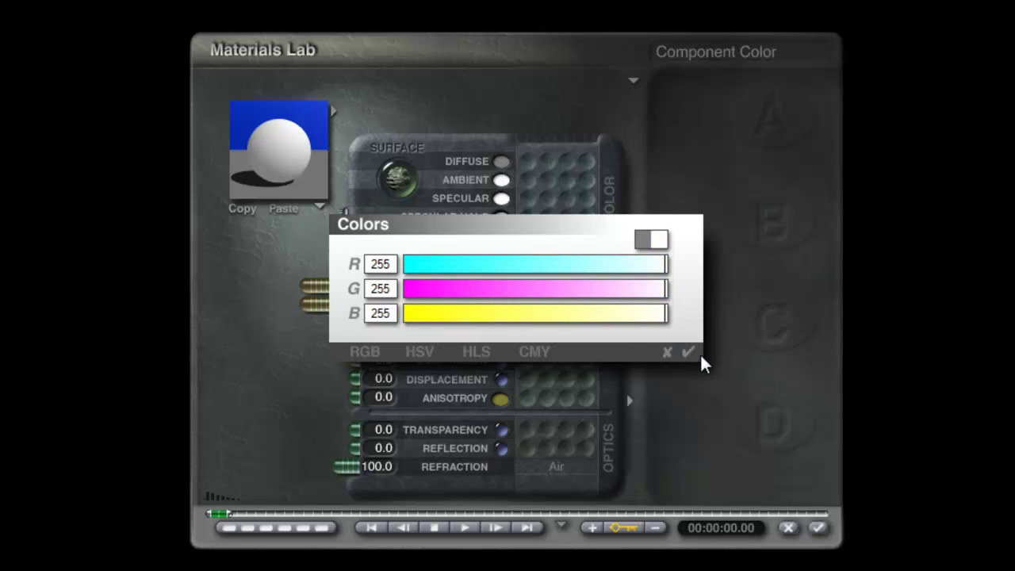
{"action": "left_click", "coordinate": [817, 528]}
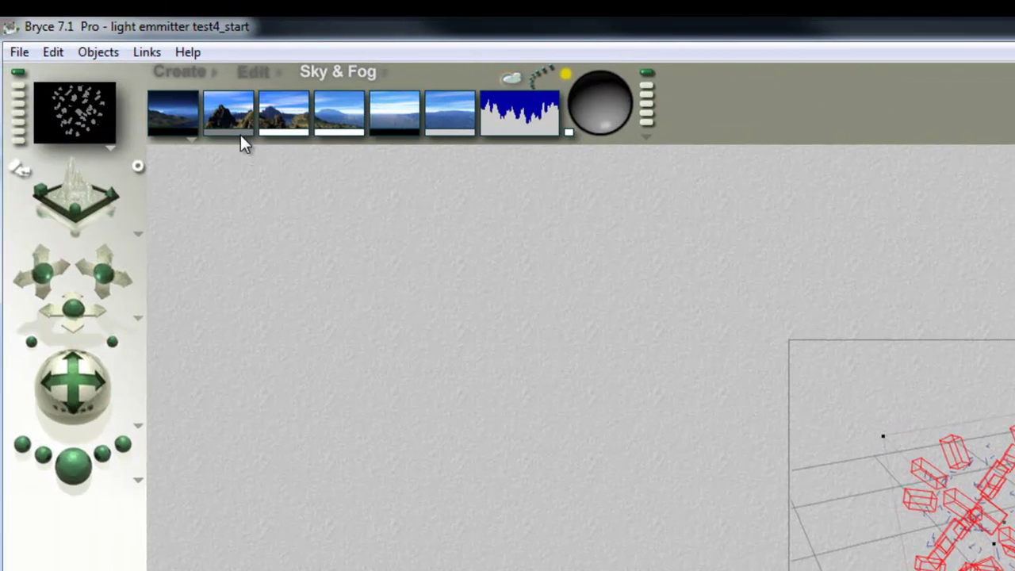
{"action": "left_click_drag", "start_coordinate": [241, 133], "coordinate": [270, 133]}
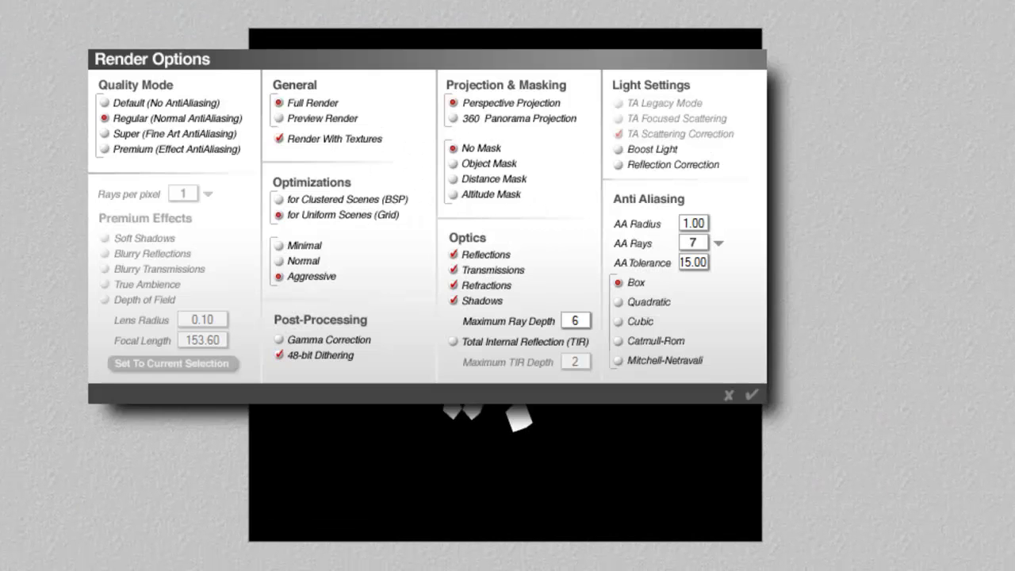
- Configure the render for premium quality with true ambience and boost light, choose the rays per pixel, and set the maximum ray depth to 4
{"action": "left_click", "coordinate": [104, 150]}
{"action": "left_click", "coordinate": [106, 284]}
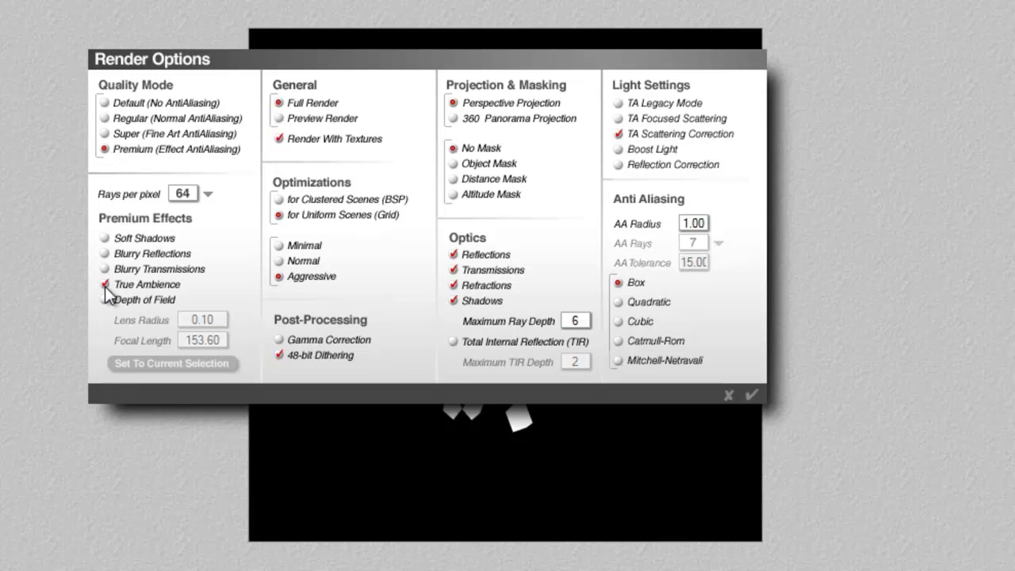
{"action": "left_click", "coordinate": [210, 194]}
{"action": "left_click", "coordinate": [235, 200]}
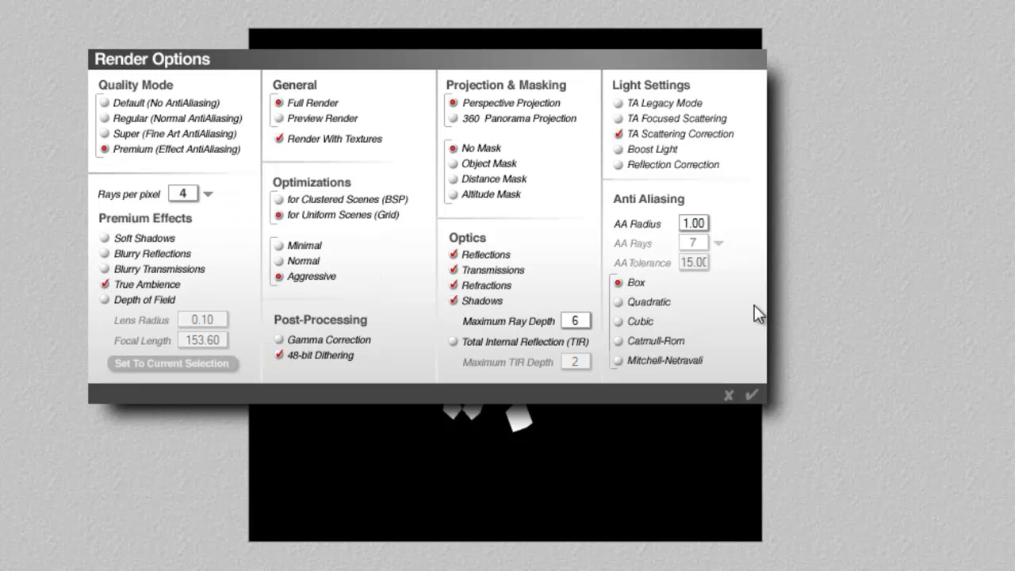
{"action": "left_click", "coordinate": [641, 150]}
{"action": "left_click_drag", "start_coordinate": [586, 321], "coordinate": [517, 321]}
{"action": "type", "text": "4"}
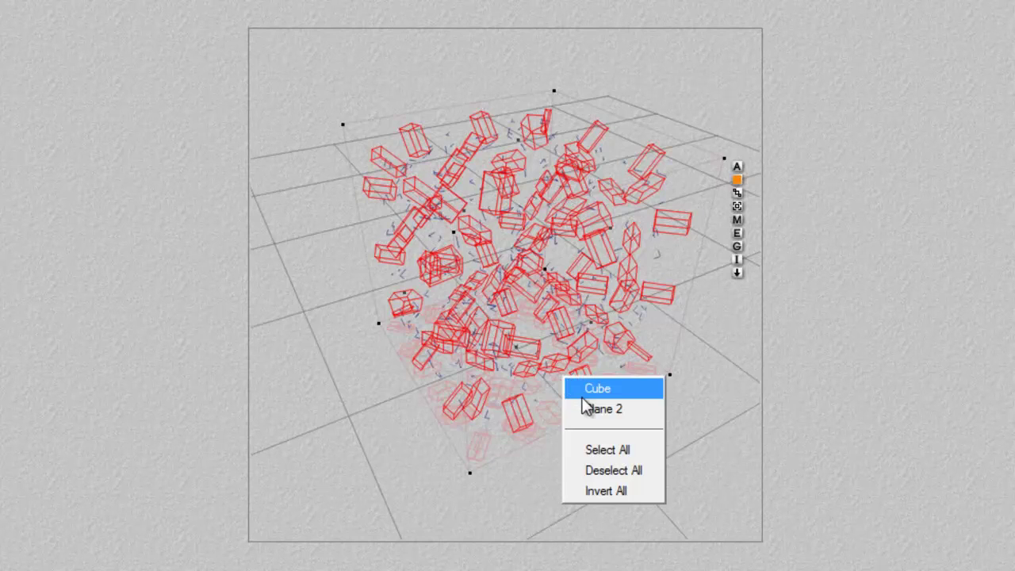
- Change the diffuse colour of the Plane 2 material to white
{"action": "left_click", "coordinate": [585, 389]}
{"action": "right_click", "coordinate": [656, 431]}
{"action": "left_click", "coordinate": [680, 436]}
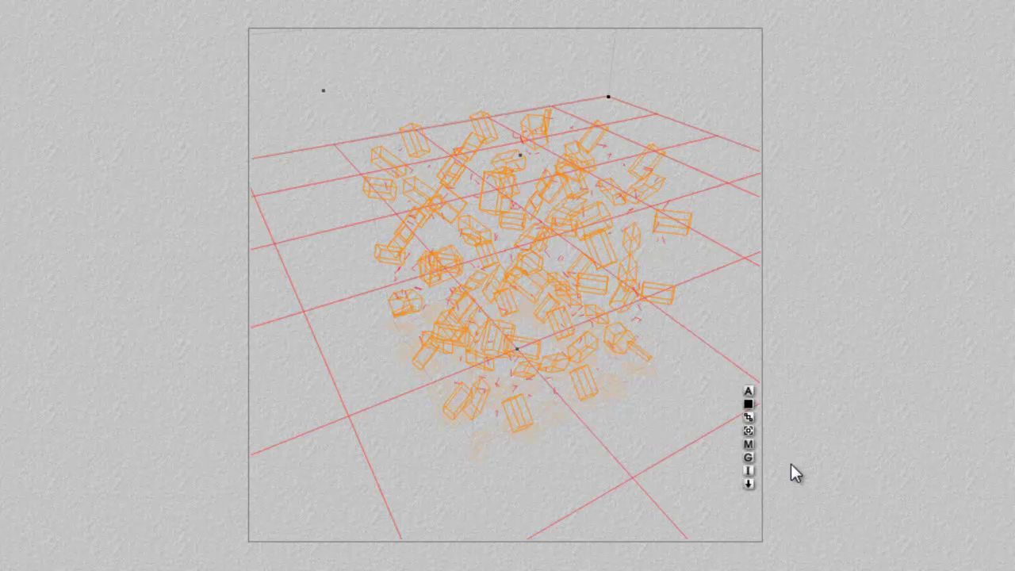
{"action": "left_click", "coordinate": [749, 444]}
{"action": "left_click", "coordinate": [429, 116]}
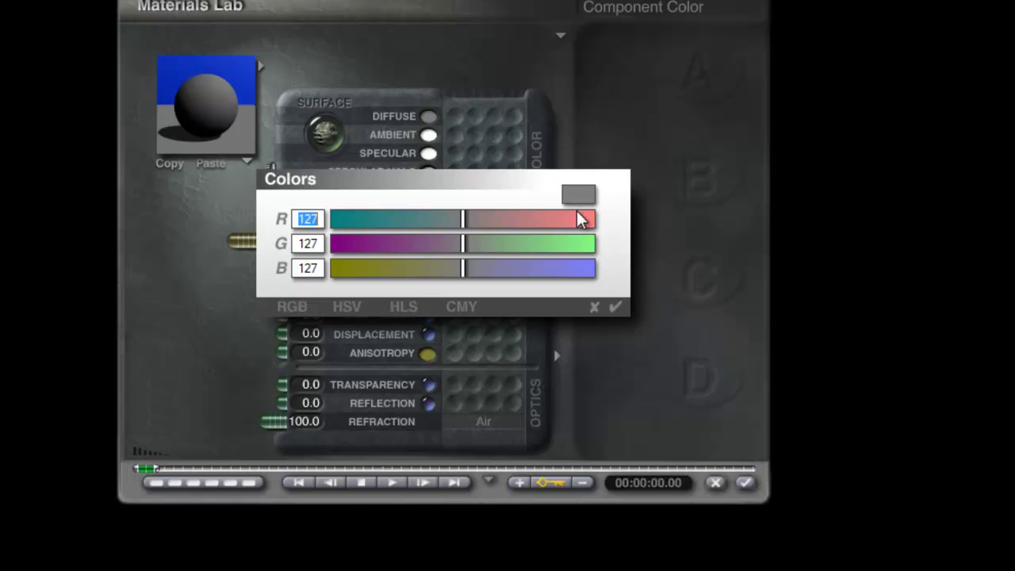
{"action": "left_click_drag", "start_coordinate": [583, 219], "coordinate": [644, 233]}
{"action": "left_click_drag", "start_coordinate": [559, 244], "coordinate": [673, 260]}
{"action": "left_click_drag", "start_coordinate": [573, 270], "coordinate": [632, 288]}
{"action": "left_click", "coordinate": [616, 307]}
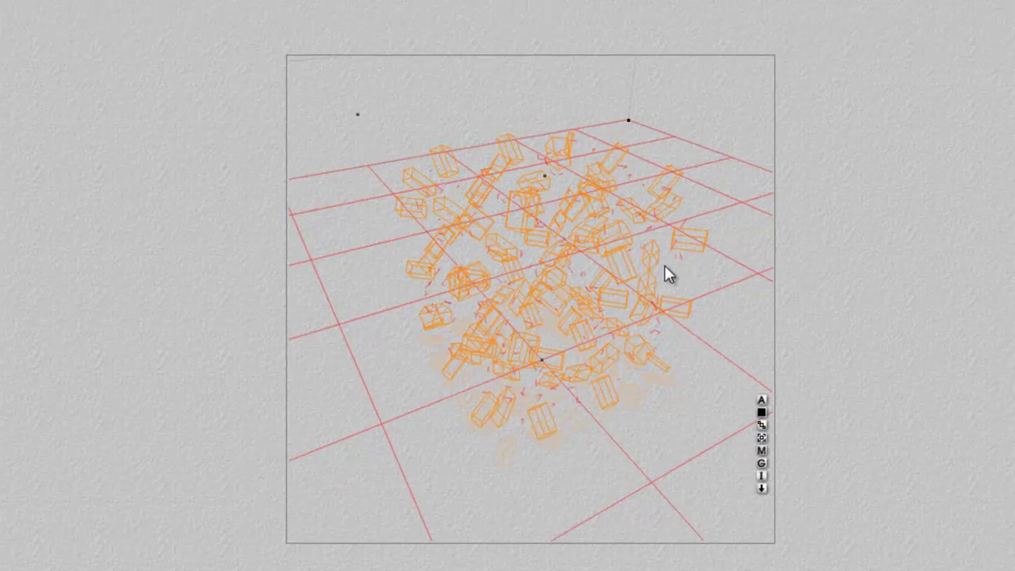
- Load Treppenhalle2_1280.hdr as the HDRI image for the sky's image-based lighting
{"action": "left_click_drag", "start_coordinate": [155, 81], "coordinate": [267, 80]}
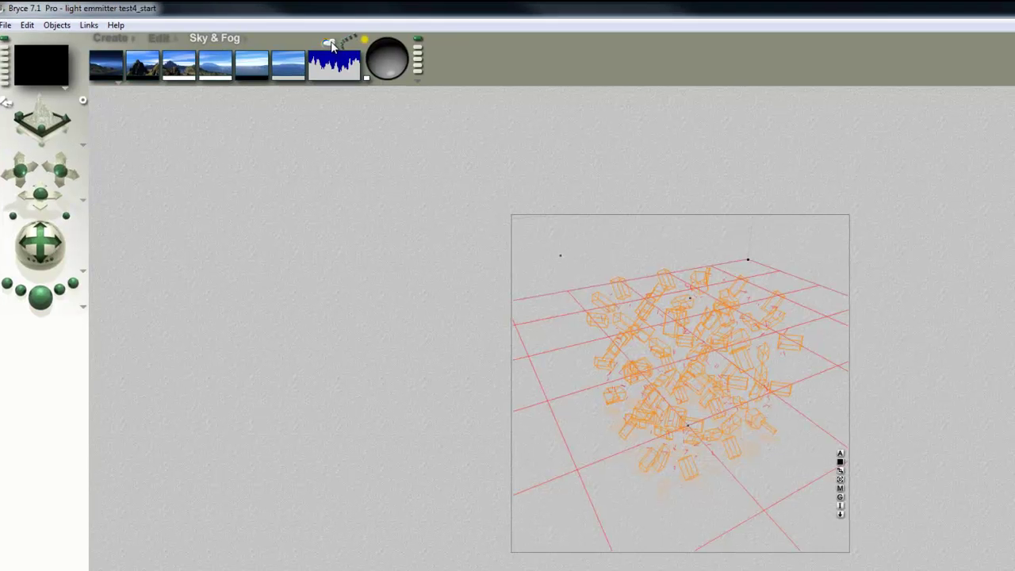
{"action": "left_click", "coordinate": [331, 44]}
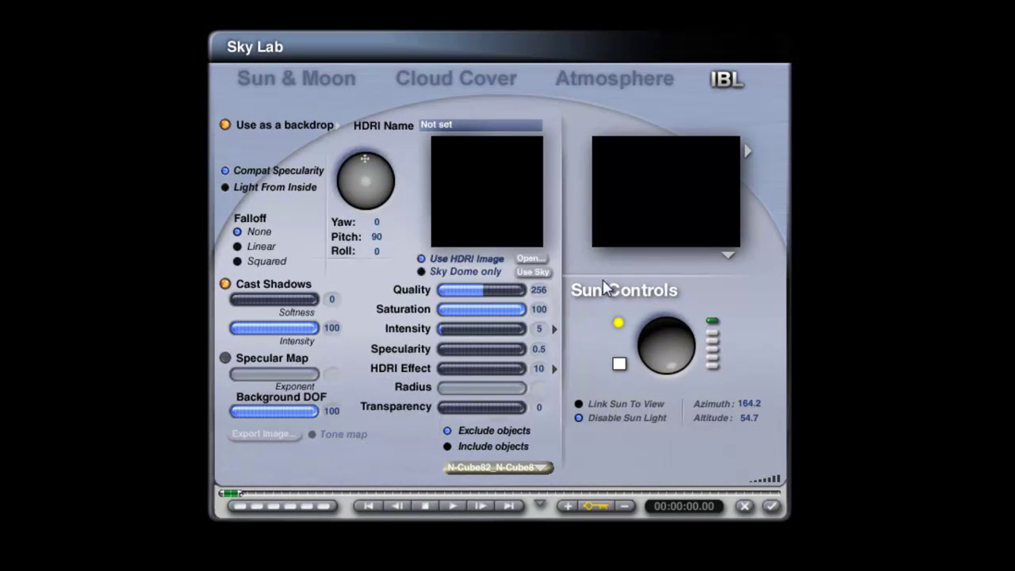
{"action": "left_click", "coordinate": [537, 258]}
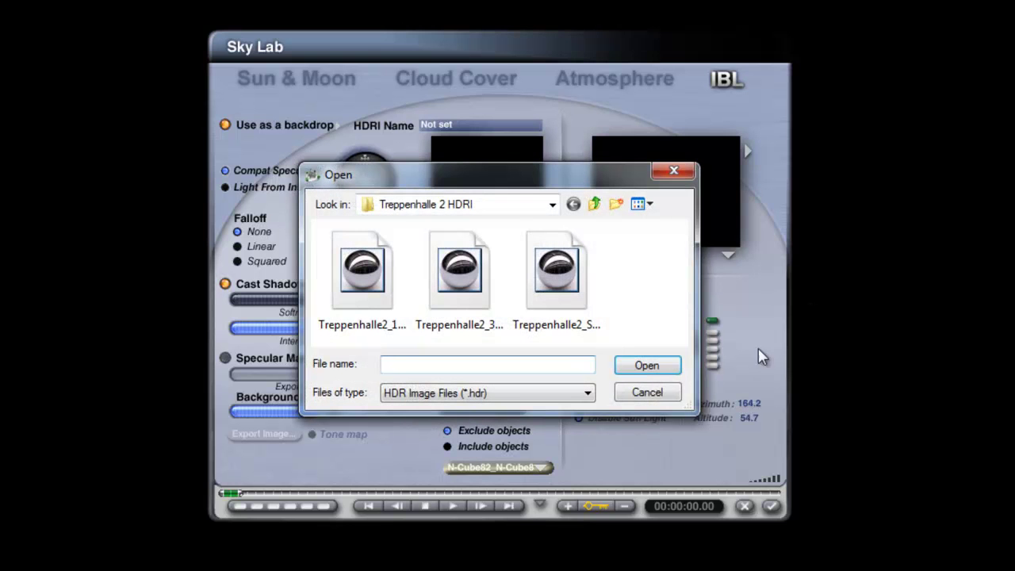
{"action": "left_click", "coordinate": [370, 299]}
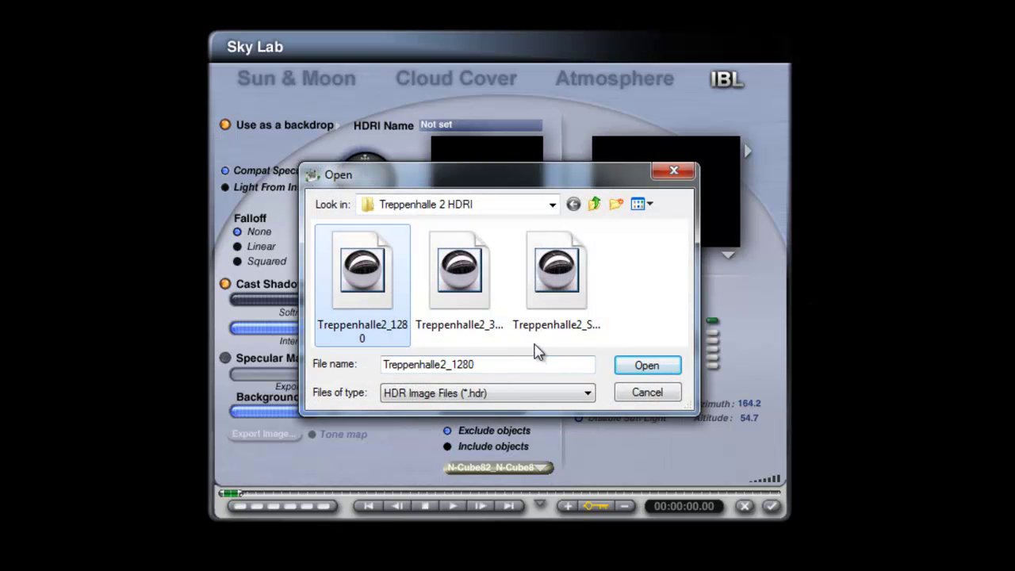
{"action": "left_click", "coordinate": [653, 370]}
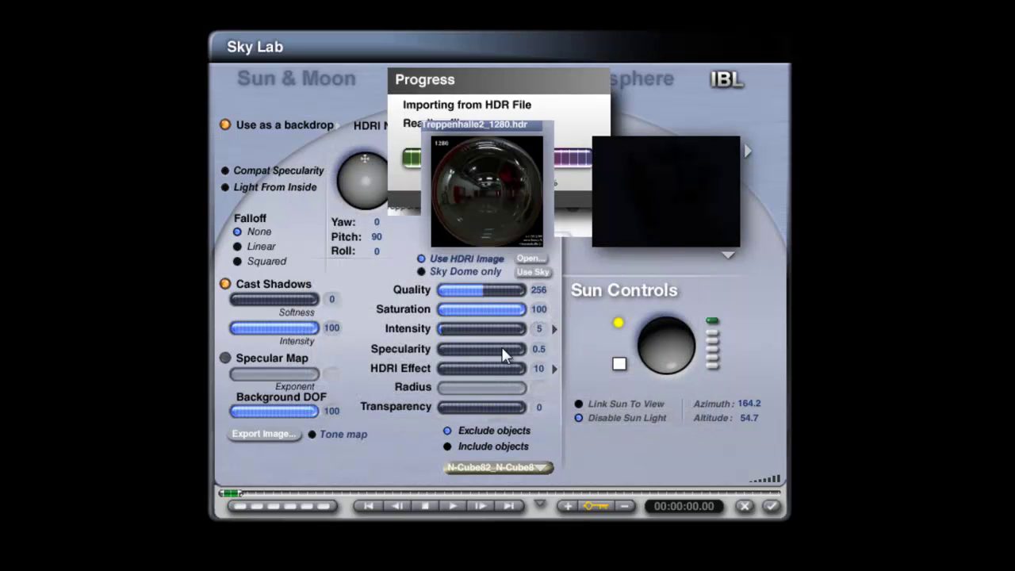
- Set the image-based light's intensity to 50, quality to 16 and specularity to 0
{"action": "type", "text": "50"}
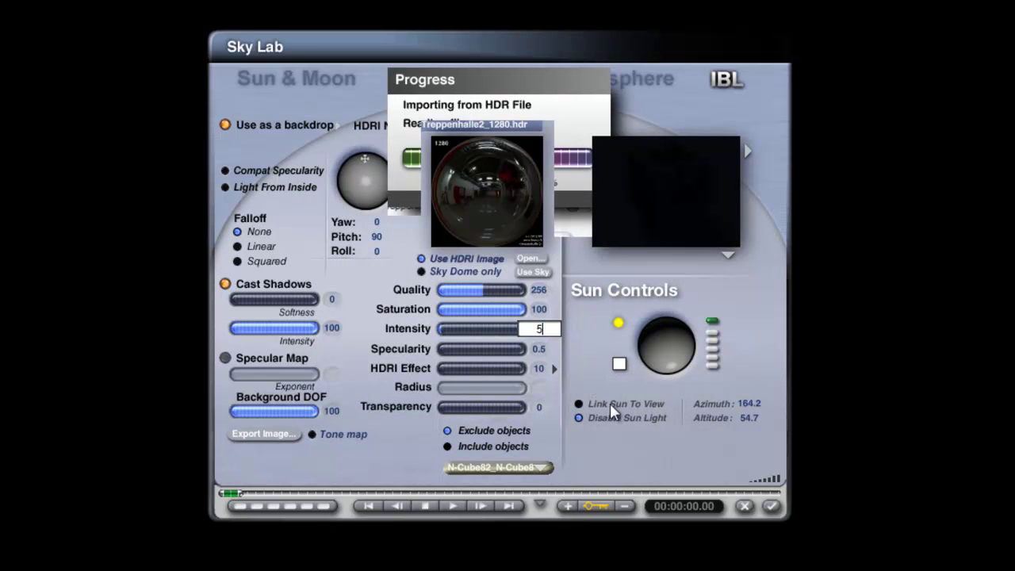
{"action": "key", "text": "Return"}
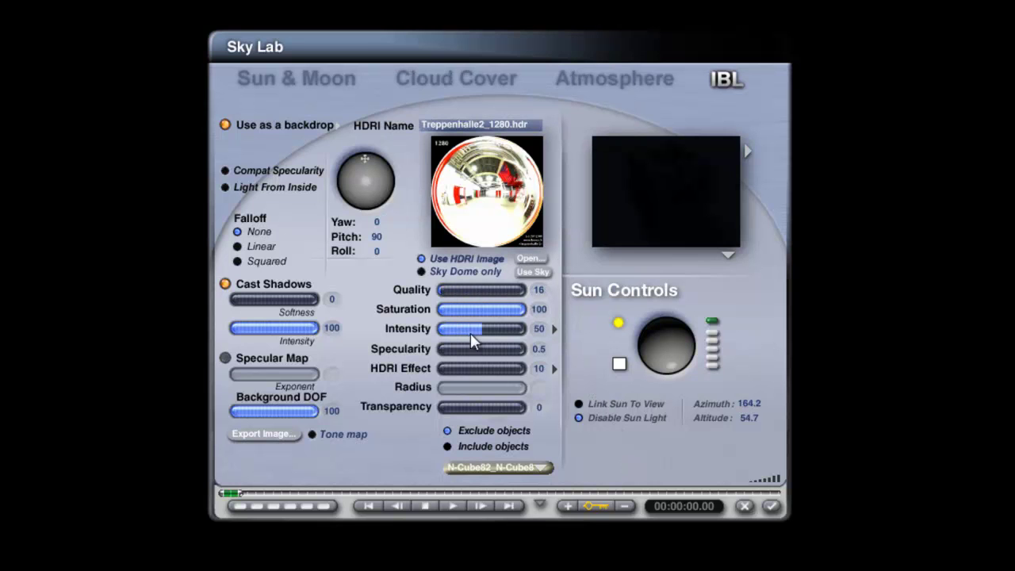
{"action": "left_click", "coordinate": [540, 349]}
{"action": "type", "text": "0"}
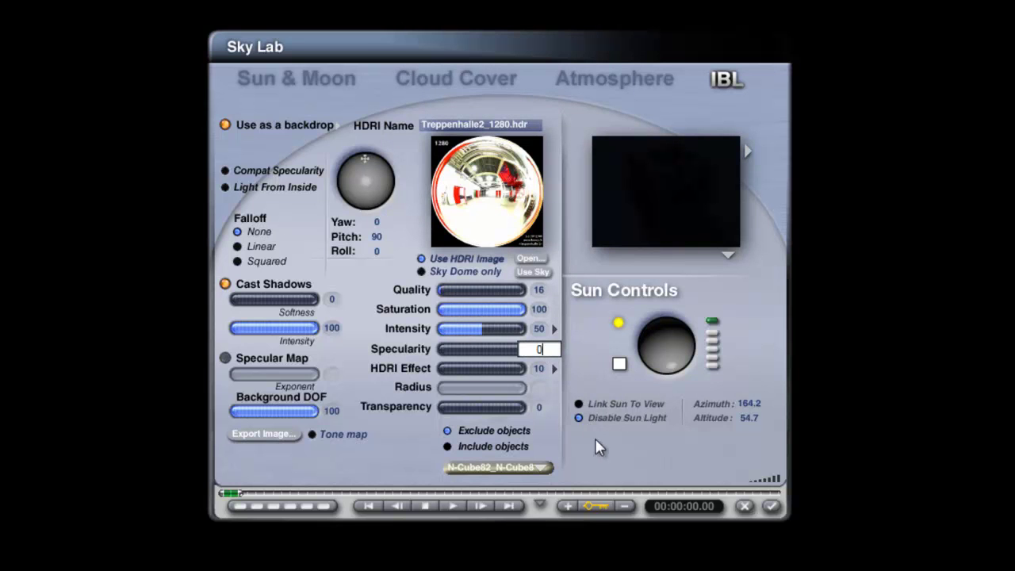
{"action": "key", "text": "Return"}
- Set the HDRI effect of the image-based light to 400
{"action": "left_click", "coordinate": [728, 257]}
{"action": "left_click", "coordinate": [739, 270]}
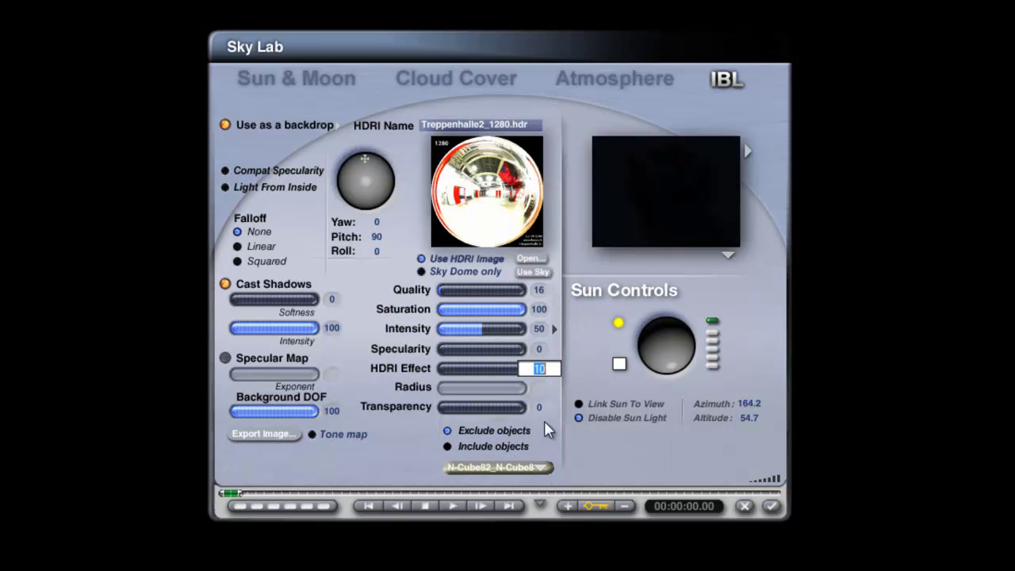
{"action": "type", "text": "400"}
{"action": "key", "text": "Return"}
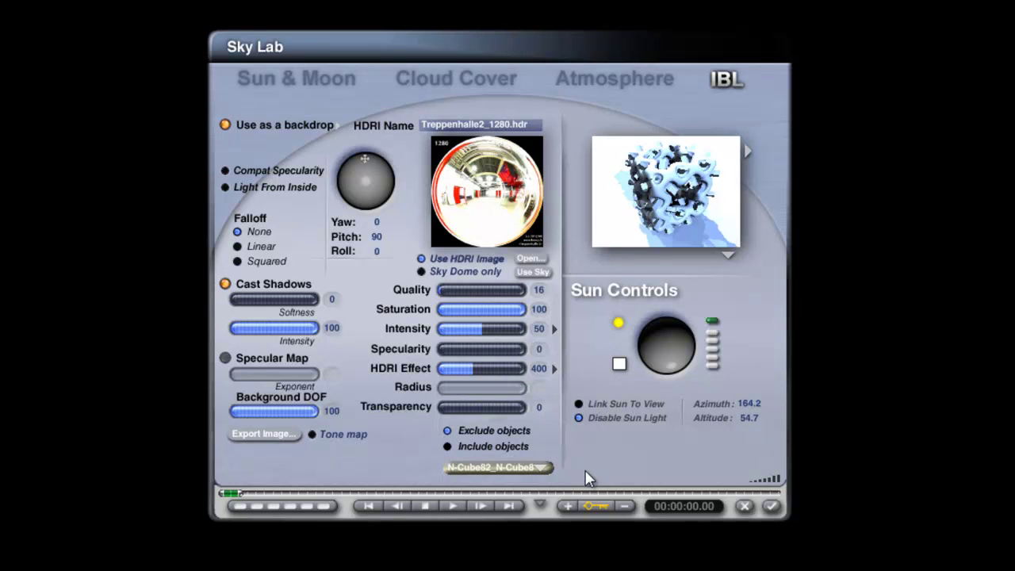
- Review the HDRI effect options and the list of objects that can be excluded from the image-based light
{"action": "left_click", "coordinate": [554, 369]}
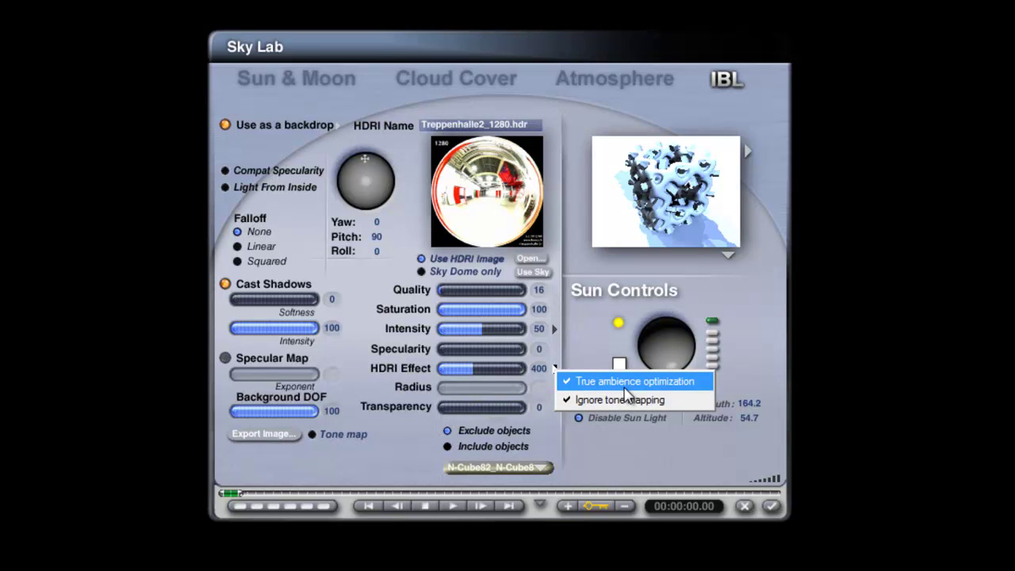
{"action": "left_click", "coordinate": [773, 507]}
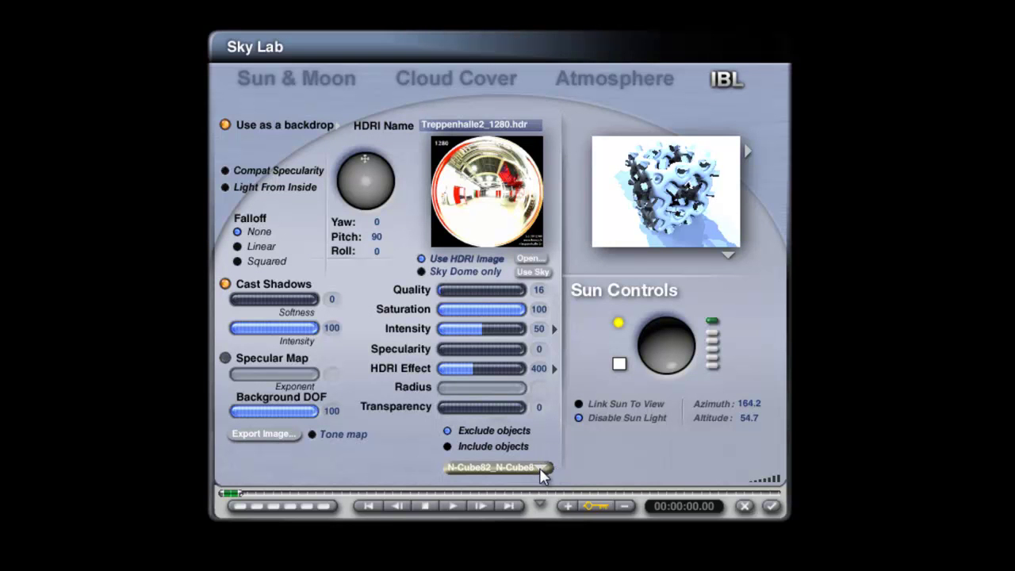
{"action": "left_click", "coordinate": [540, 468]}
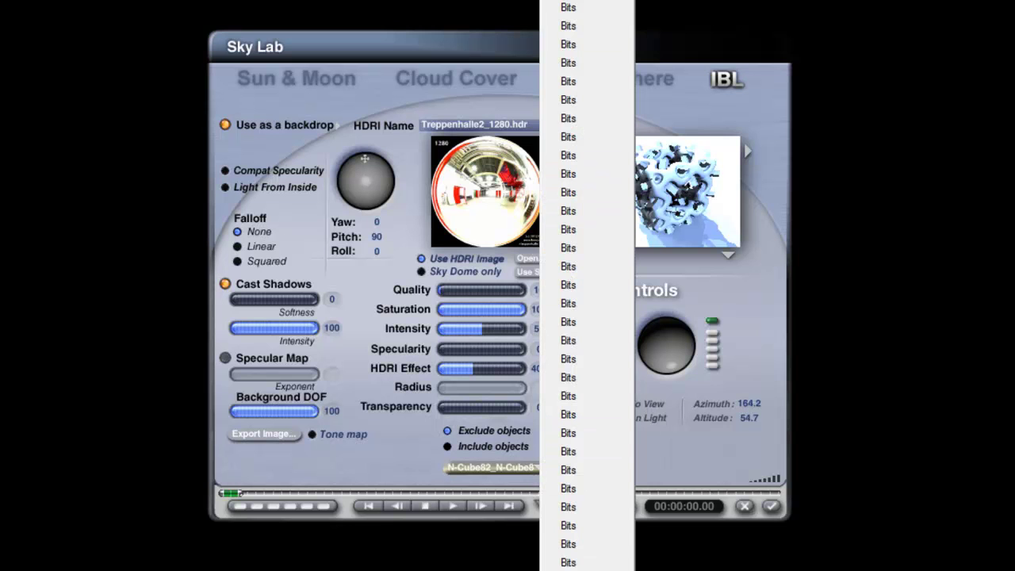
{"action": "left_click", "coordinate": [730, 2]}
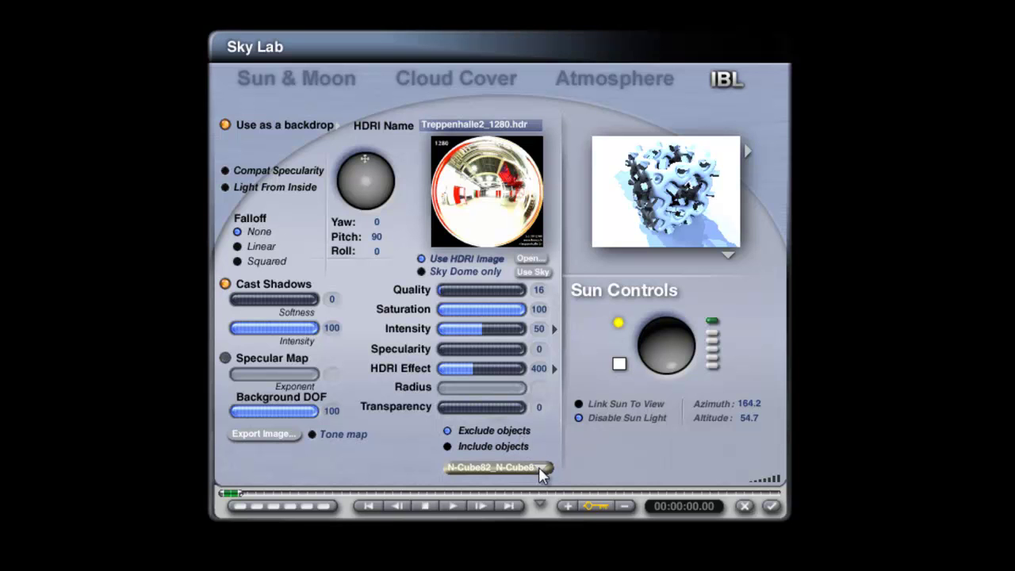
- Exclude Cube and Plane 2 from the image-based light
{"action": "left_click", "coordinate": [539, 468]}
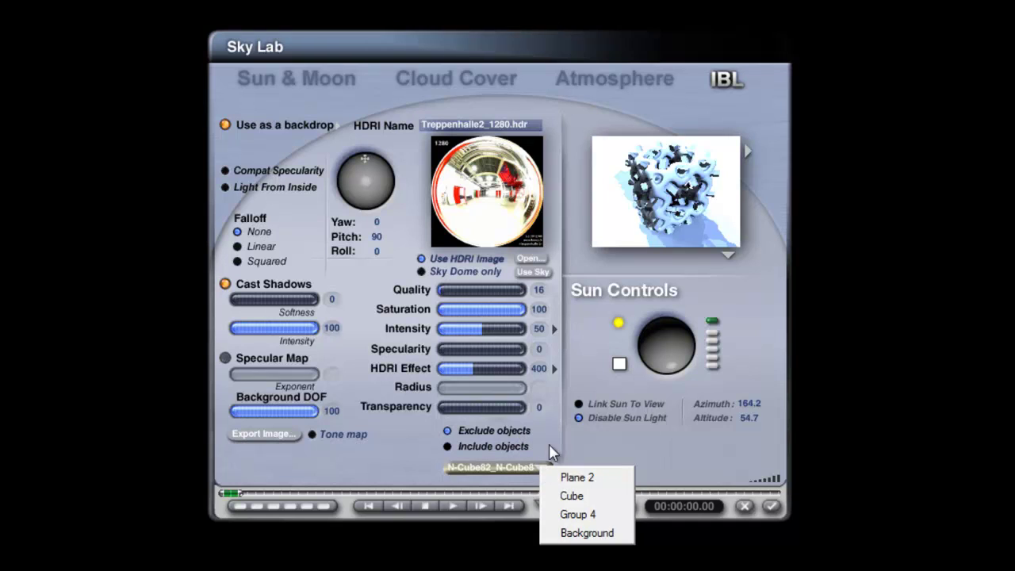
{"action": "left_click", "coordinate": [573, 496]}
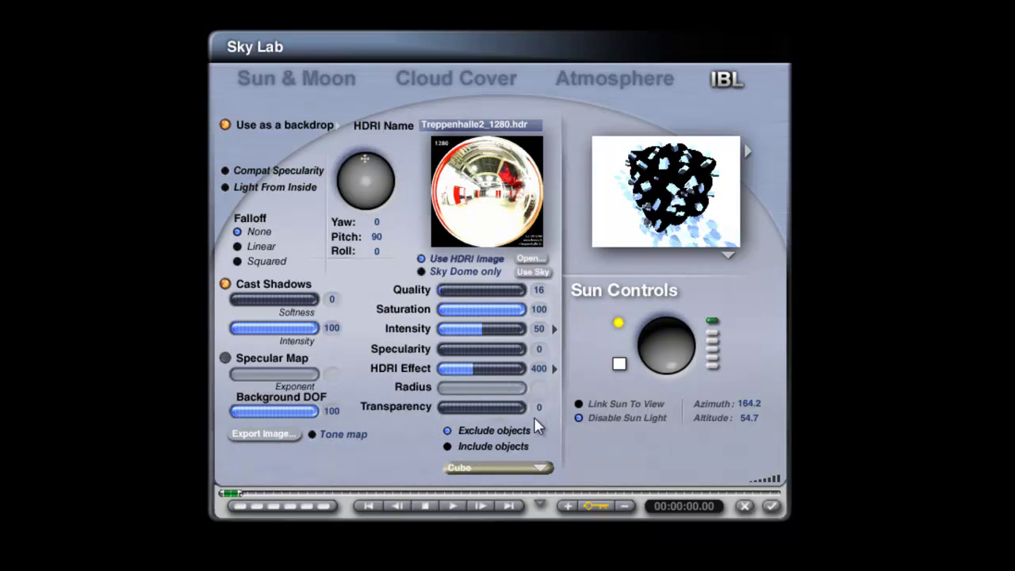
{"action": "left_click", "coordinate": [547, 467]}
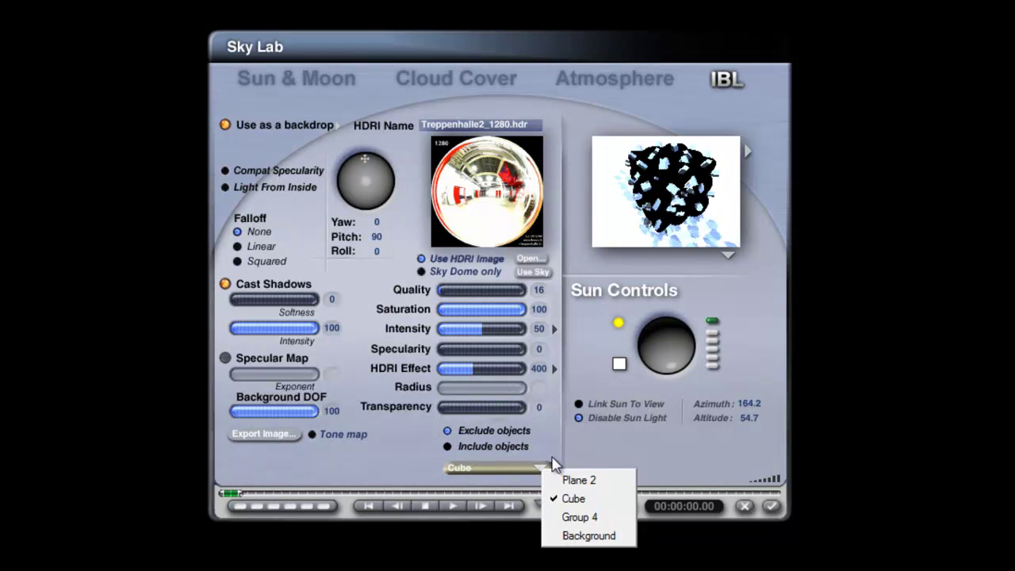
{"action": "left_click", "coordinate": [588, 478]}
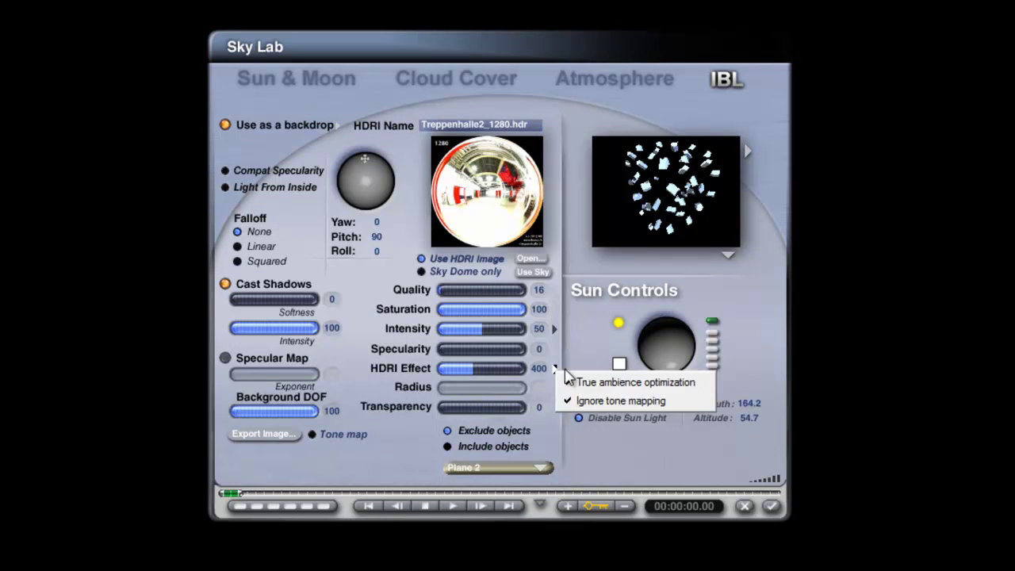
- Toggle Ignore tone mapping for the HDRI effect and turn off Cast Shadows for the image-based light
{"action": "left_click", "coordinate": [647, 401]}
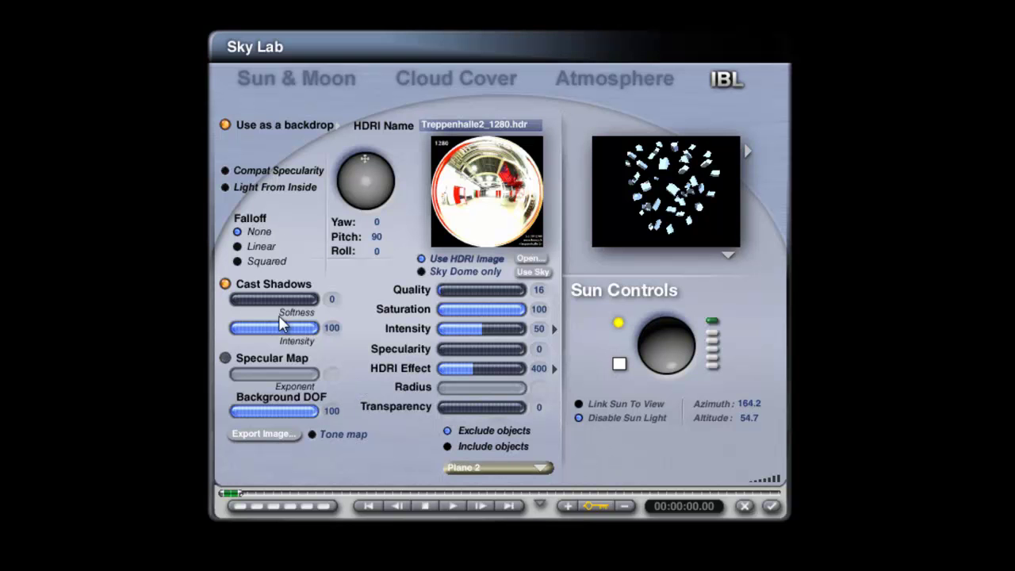
{"action": "left_click", "coordinate": [227, 284]}
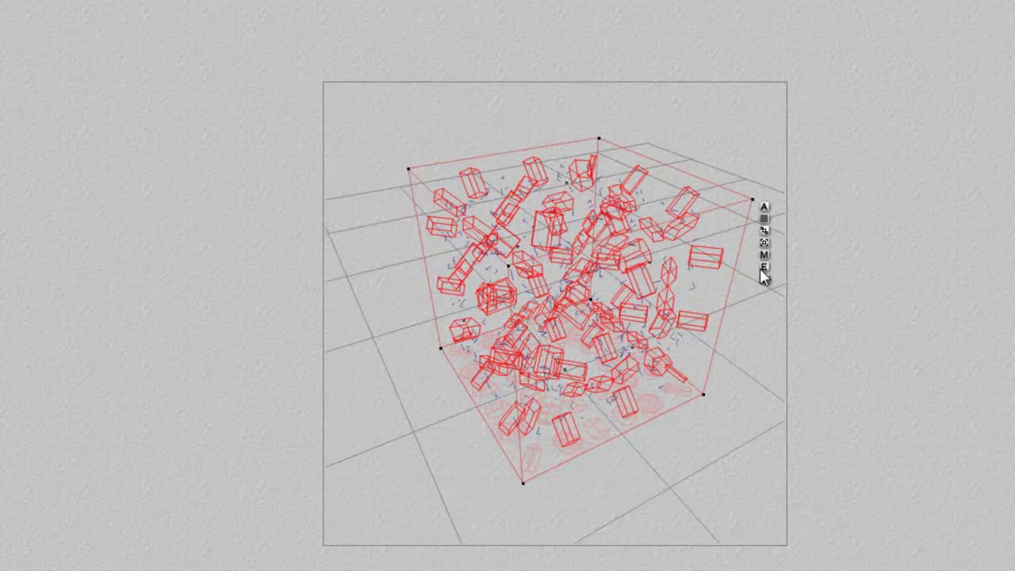
- Edit the selected block meshes by adjusting their smoothing angle, applying Smooth and toggling Solid When Boolean Rendering
{"action": "left_click", "coordinate": [764, 268]}
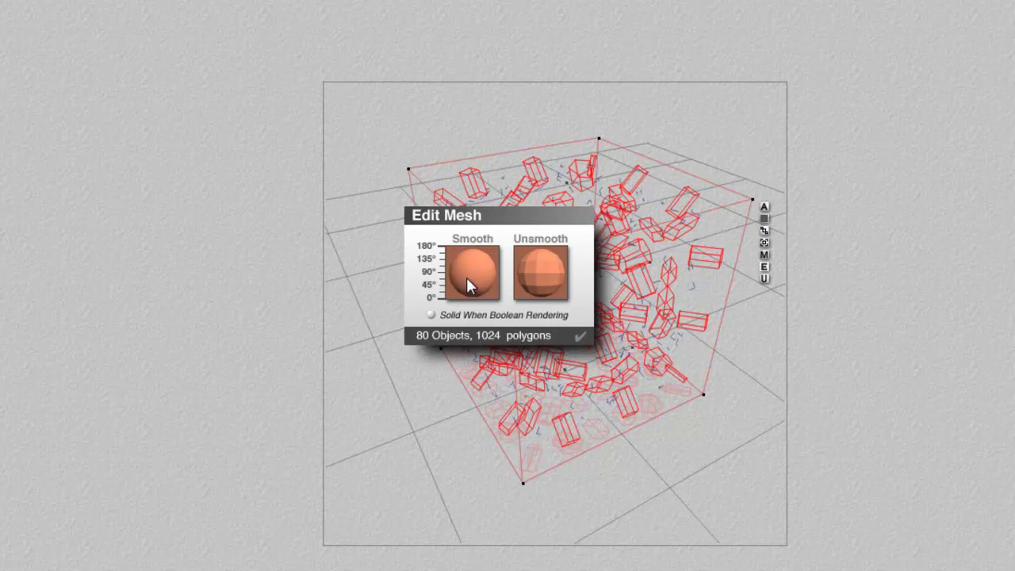
{"action": "left_click", "coordinate": [431, 314]}
{"action": "left_click_drag", "start_coordinate": [443, 298], "coordinate": [465, 166]}
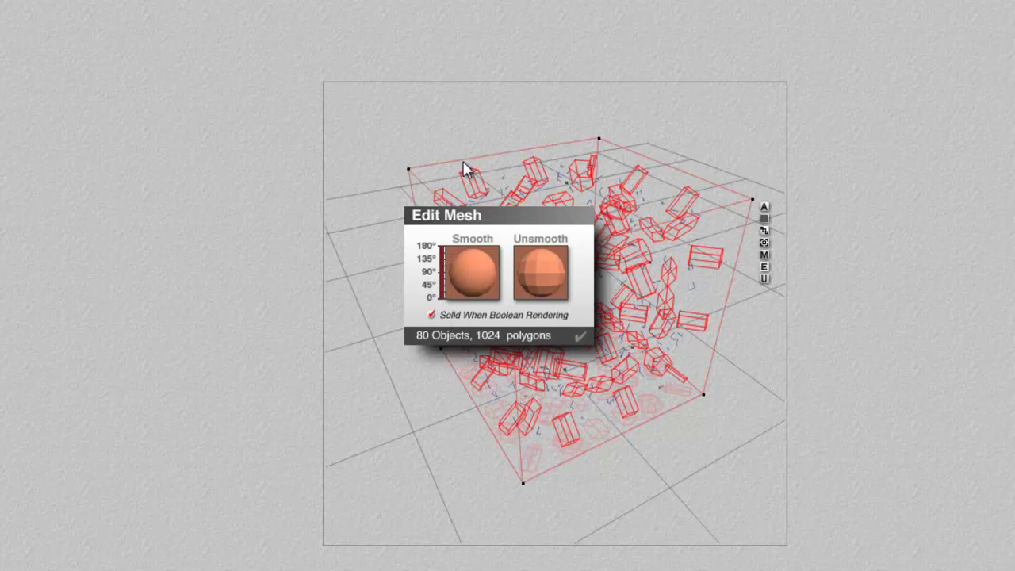
{"action": "left_click", "coordinate": [457, 258]}
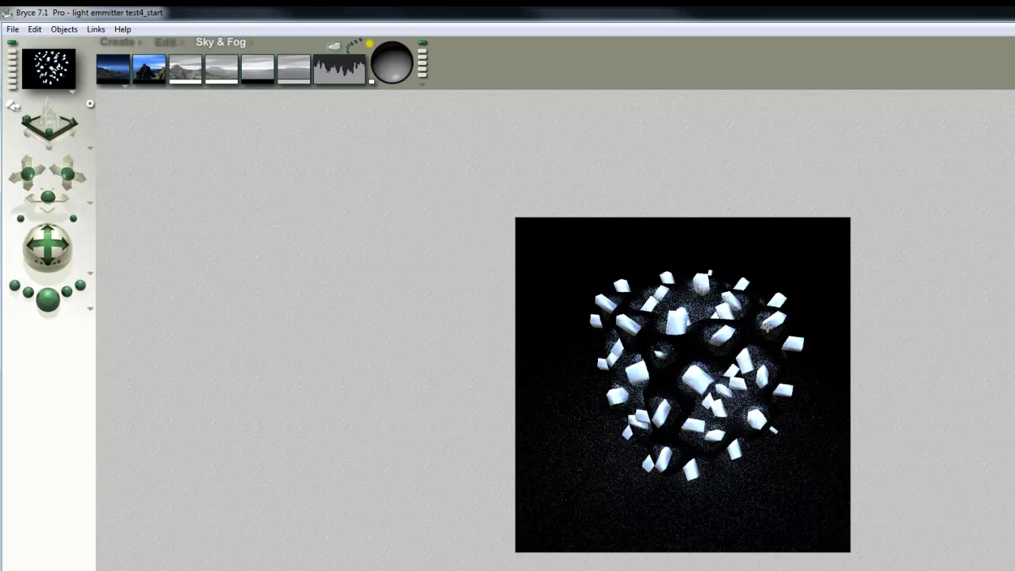
- Set the sky's ambient colour to pure blue, RGB 0, 0, 255, and adjust the image-based light's backdrop option
{"action": "left_click", "coordinate": [159, 87]}
{"action": "left_click_drag", "start_coordinate": [643, 378], "coordinate": [825, 379]}
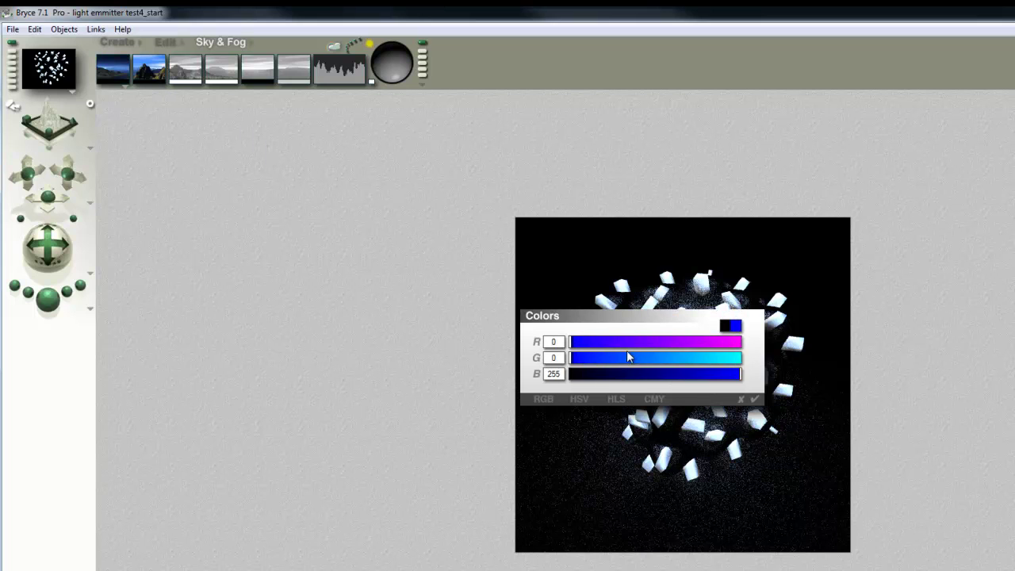
{"action": "mouse_move", "coordinate": [627, 351]}
{"action": "left_mouse_down"}
{"action": "mouse_move", "coordinate": [653, 356]}
{"action": "mouse_move", "coordinate": [644, 360]}
{"action": "left_mouse_up"}
{"action": "left_click", "coordinate": [755, 400]}
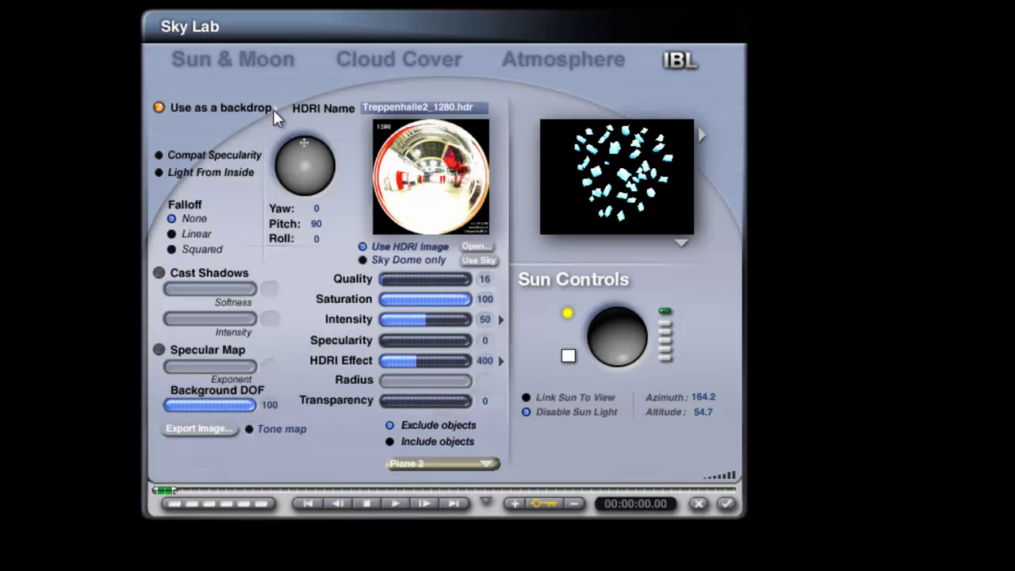
{"action": "left_click", "coordinate": [274, 108]}
{"action": "left_click", "coordinate": [349, 158]}
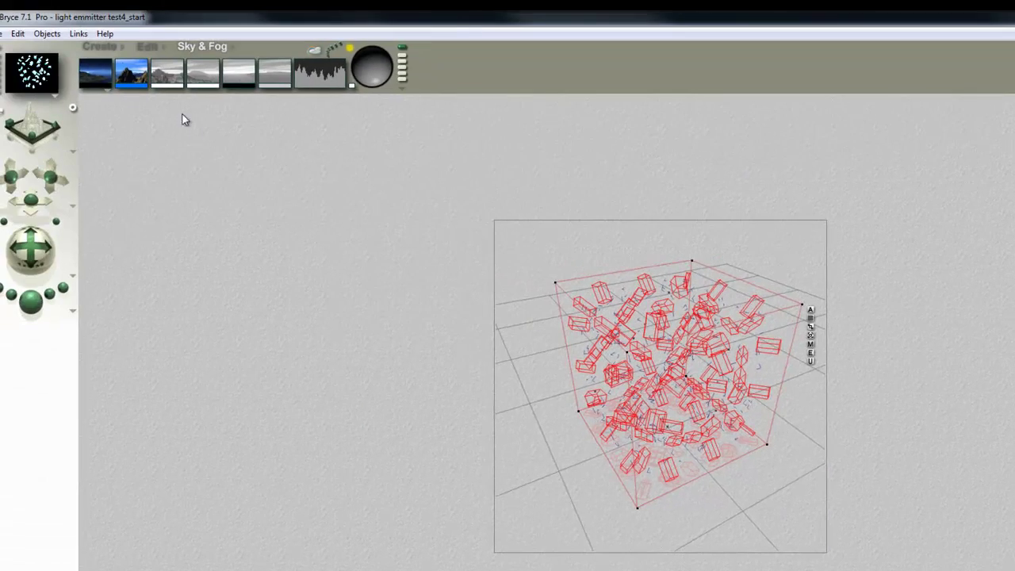
- Create a radial light and enable True Ambience Optimization in its settings
{"action": "left_click", "coordinate": [99, 46]}
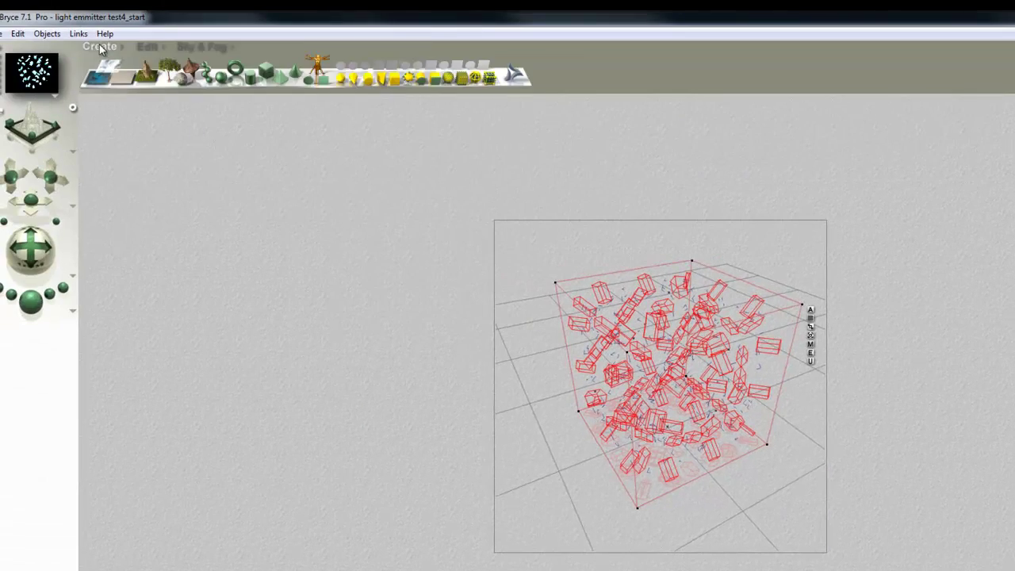
{"action": "left_click", "coordinate": [342, 80]}
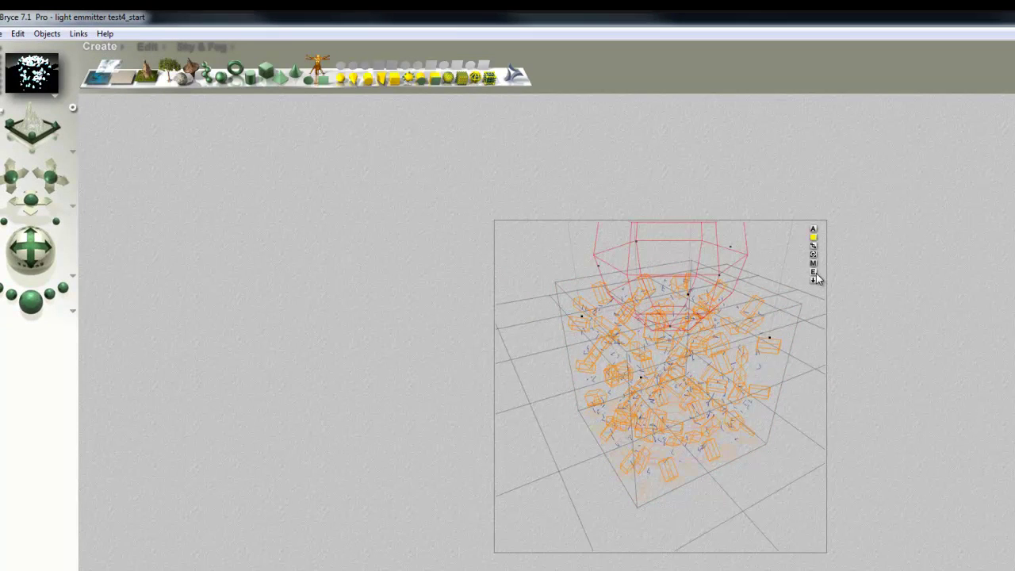
{"action": "left_click", "coordinate": [794, 231]}
{"action": "left_click", "coordinate": [589, 255]}
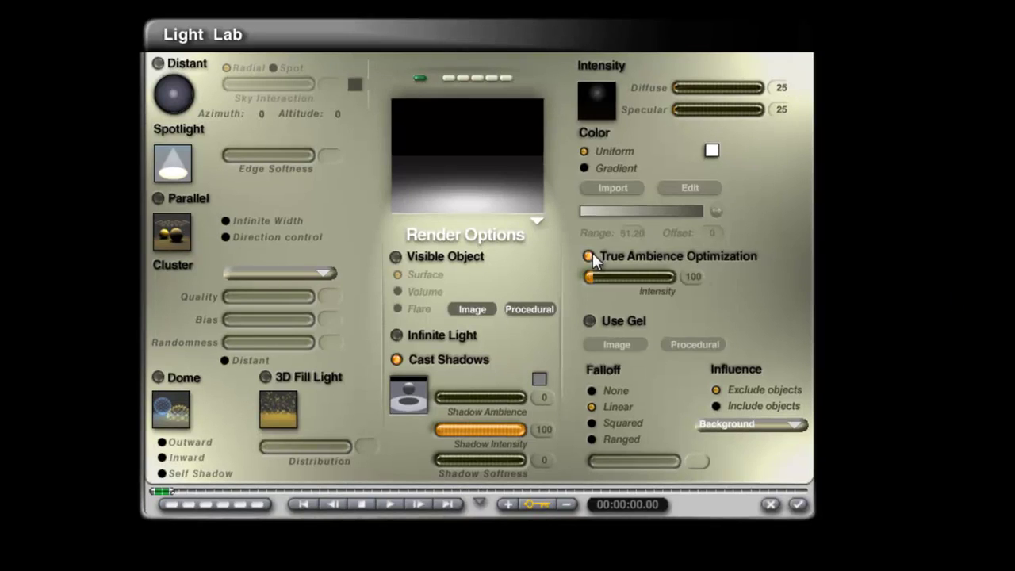
- Enable Use Gel for the radial light and set its influence to Include objects
{"action": "left_click", "coordinate": [589, 321]}
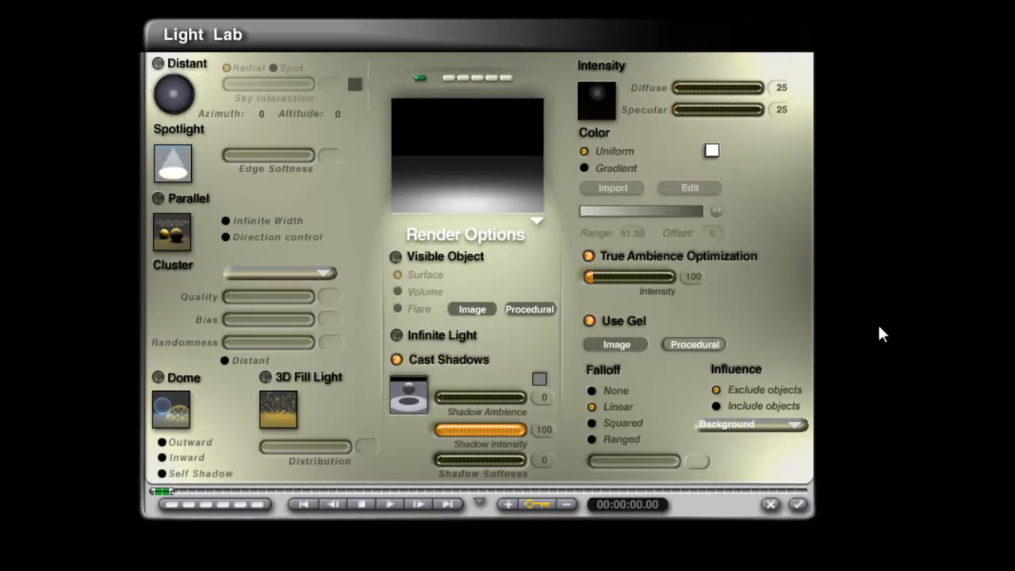
{"action": "left_click", "coordinate": [716, 406]}
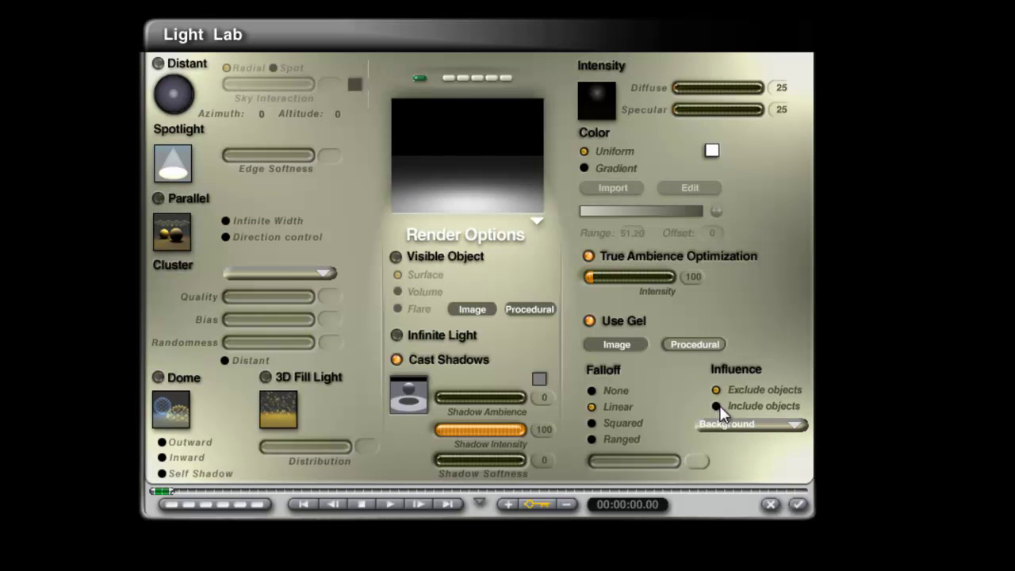
{"action": "left_click", "coordinate": [768, 426]}
{"action": "left_click", "coordinate": [803, 484]}
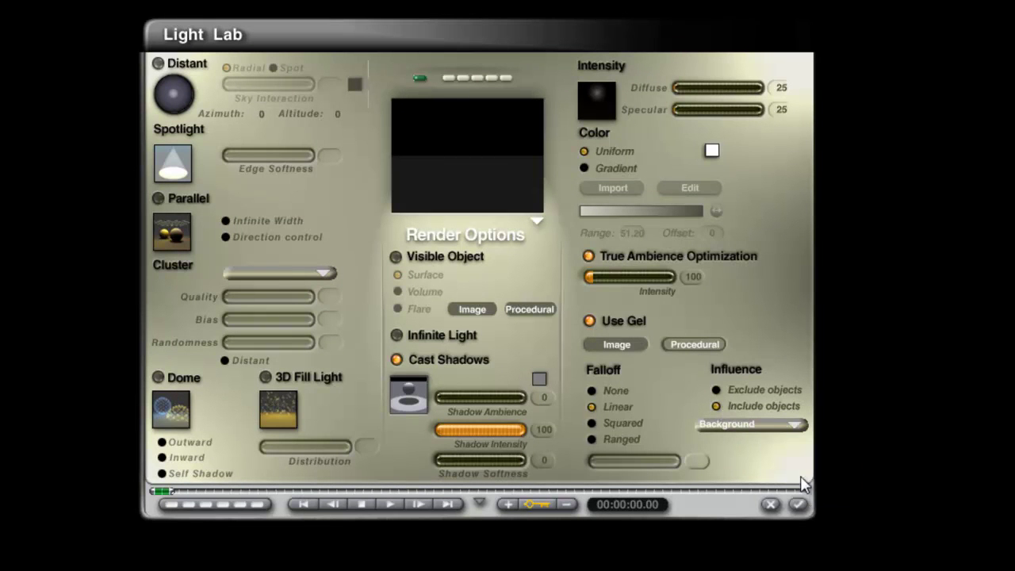
- Give the radial light a procedural gel material with transparency and diffusion both set to 0
{"action": "left_click", "coordinate": [684, 345]}
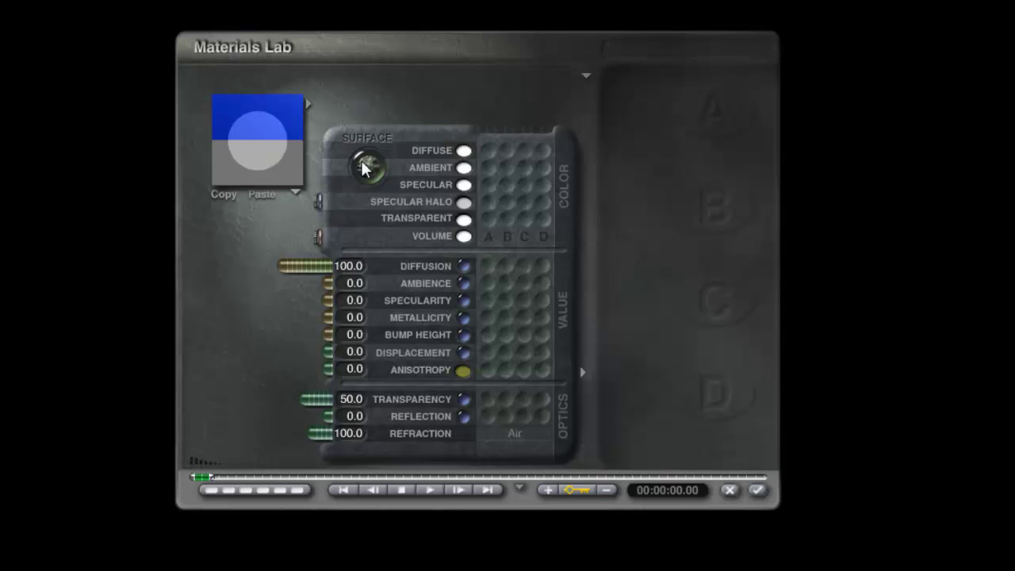
{"action": "left_click", "coordinate": [317, 237]}
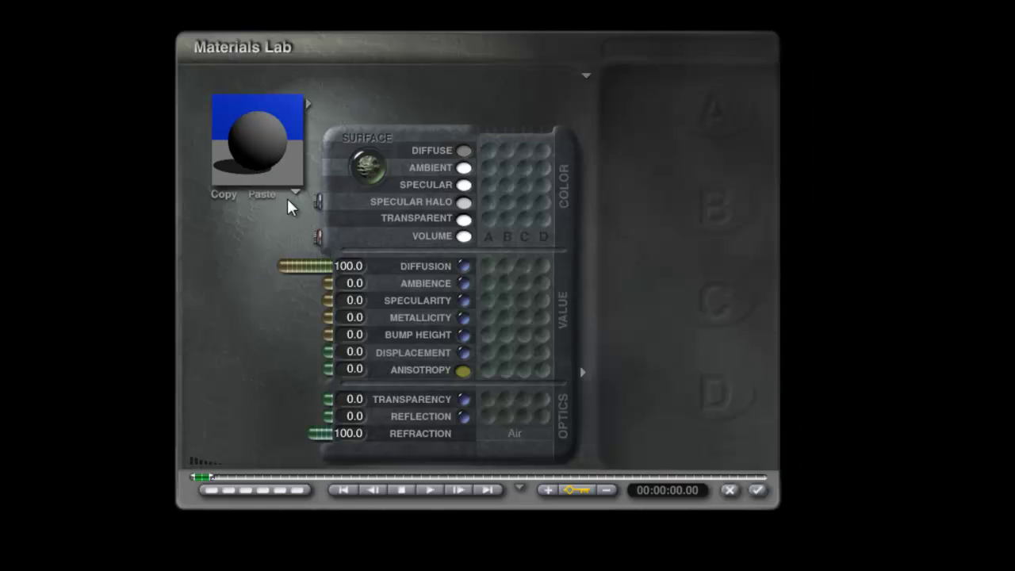
{"action": "left_click_drag", "start_coordinate": [284, 269], "coordinate": [333, 268]}
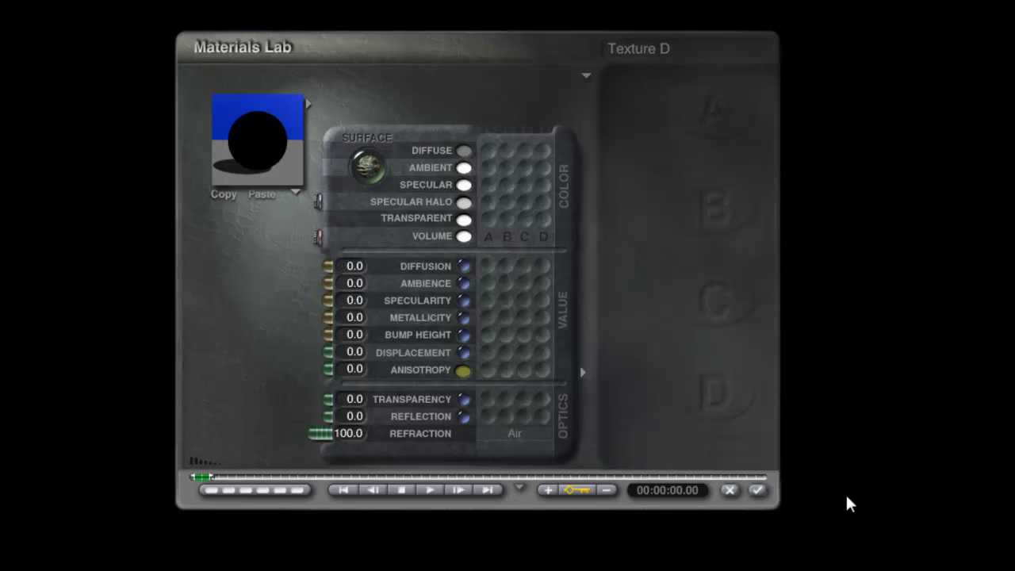
{"action": "left_click", "coordinate": [757, 489]}
{"action": "left_click", "coordinate": [792, 507]}
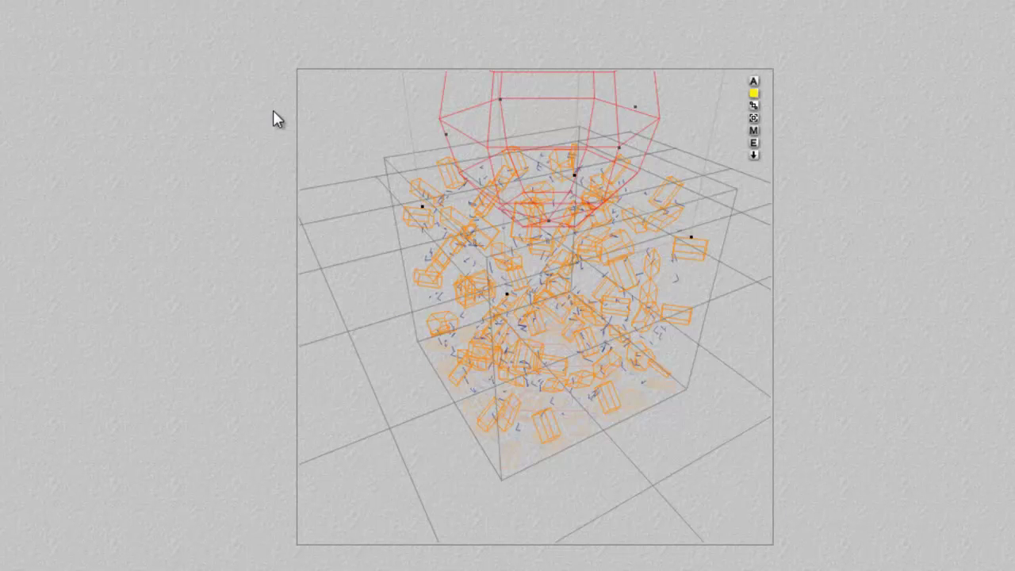
- Enlarge the radial light until it surrounds the whole cube of blocks
{"action": "key", "text": "asterisk"}
{"action": "key", "text": "asterisk"}
{"action": "key", "text": "asterisk"}
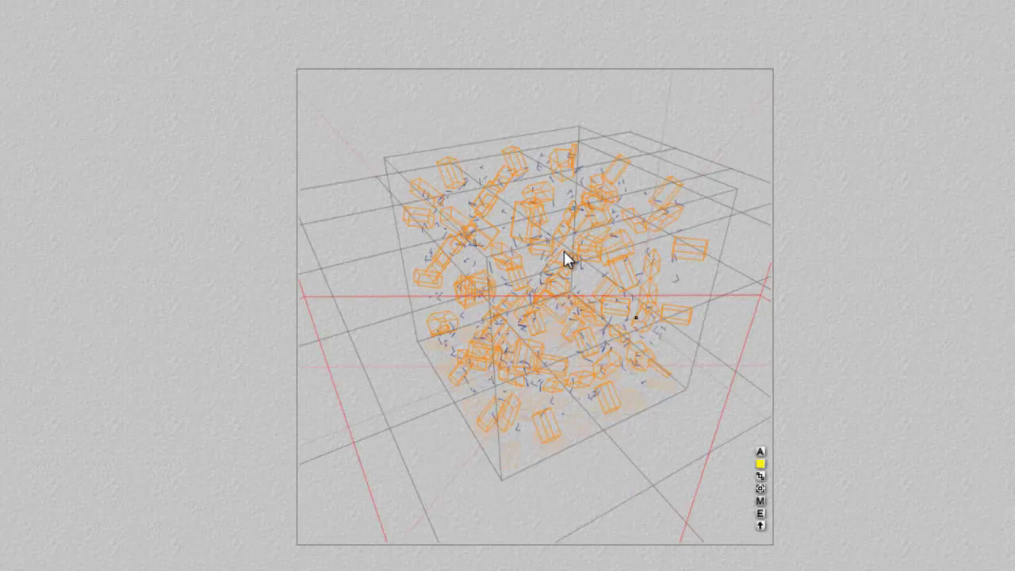
- Select the object made of small blue pieces inside the cube and set its material reflection to 10
{"action": "right_click", "coordinate": [569, 246]}
{"action": "left_click", "coordinate": [665, 296]}
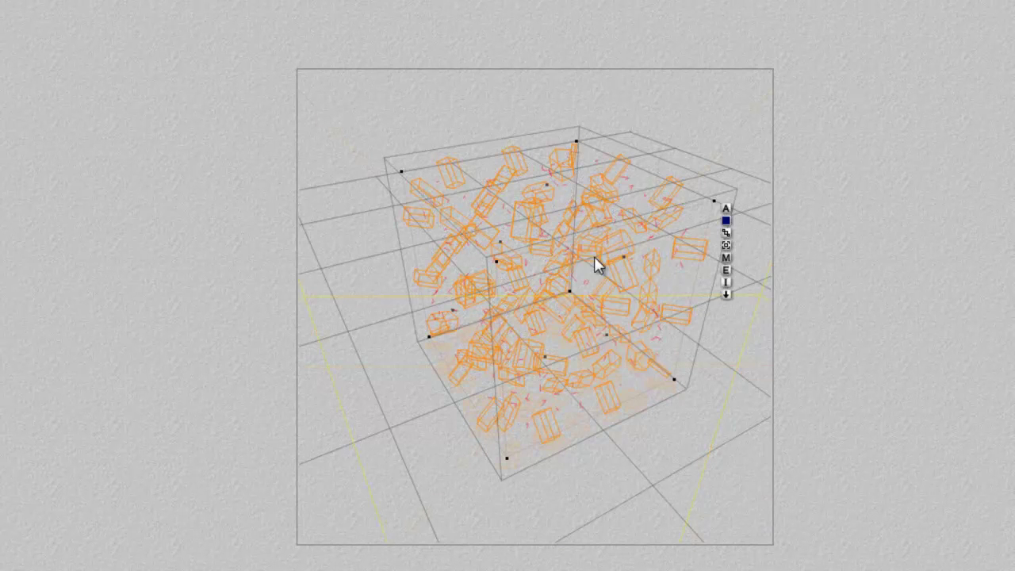
{"action": "left_click", "coordinate": [727, 258]}
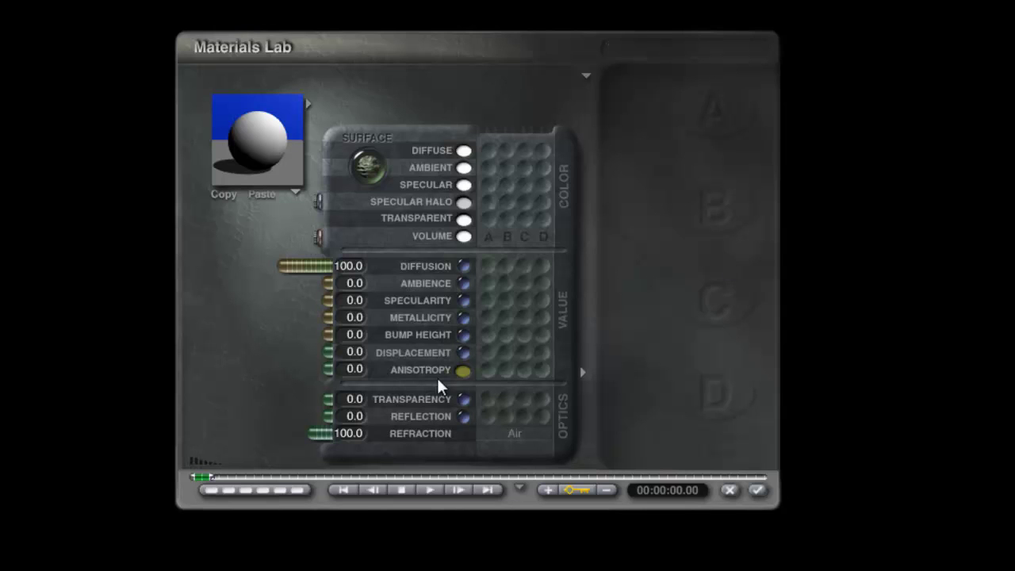
{"action": "left_click", "coordinate": [349, 417]}
{"action": "type", "text": "10"}
{"action": "key", "text": "Return"}
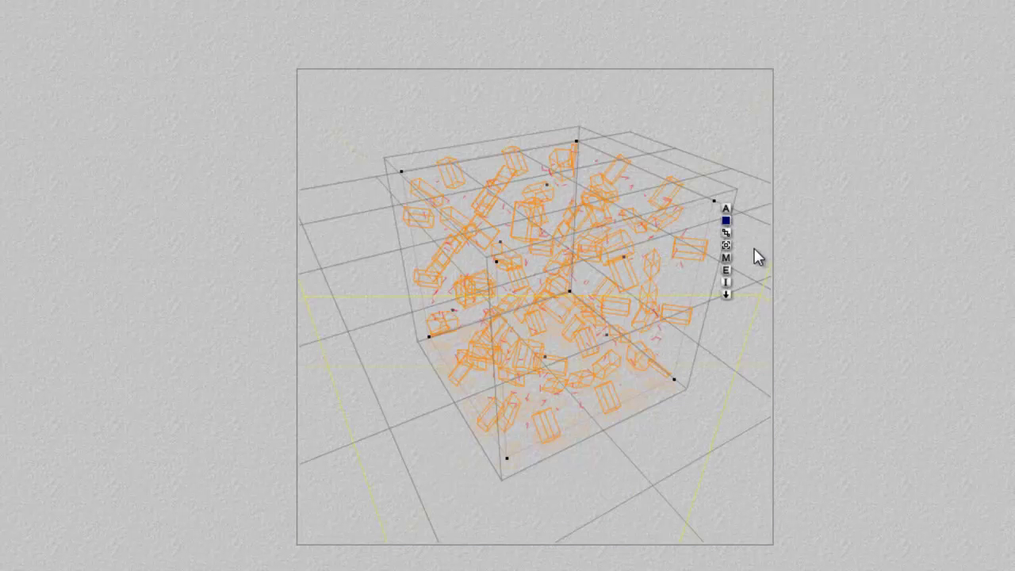
- Reselect the radial light and set the reflection of its procedural gel material to 100
{"action": "right_click", "coordinate": [656, 216]}
{"action": "left_click", "coordinate": [671, 226]}
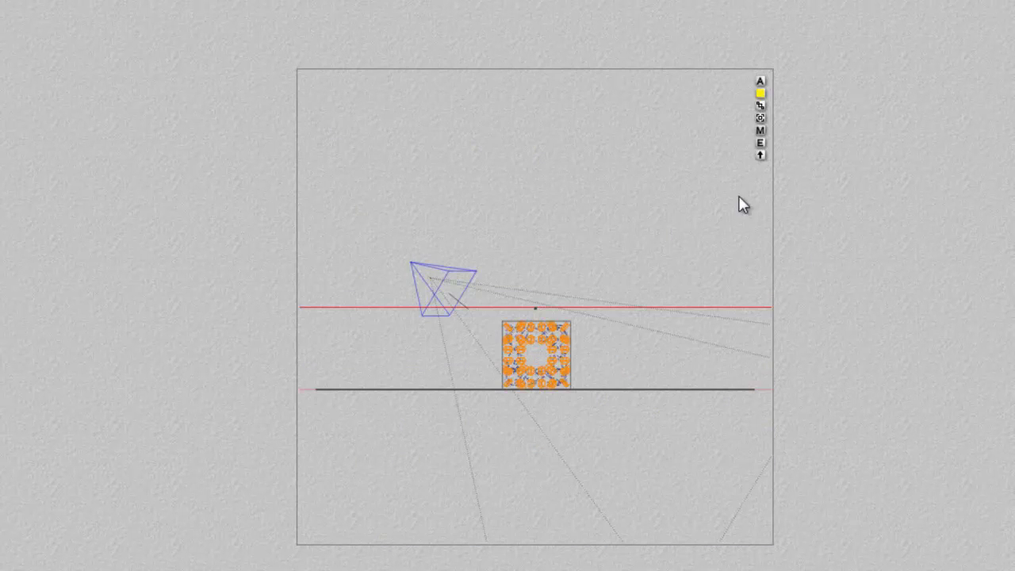
{"action": "left_click", "coordinate": [761, 143]}
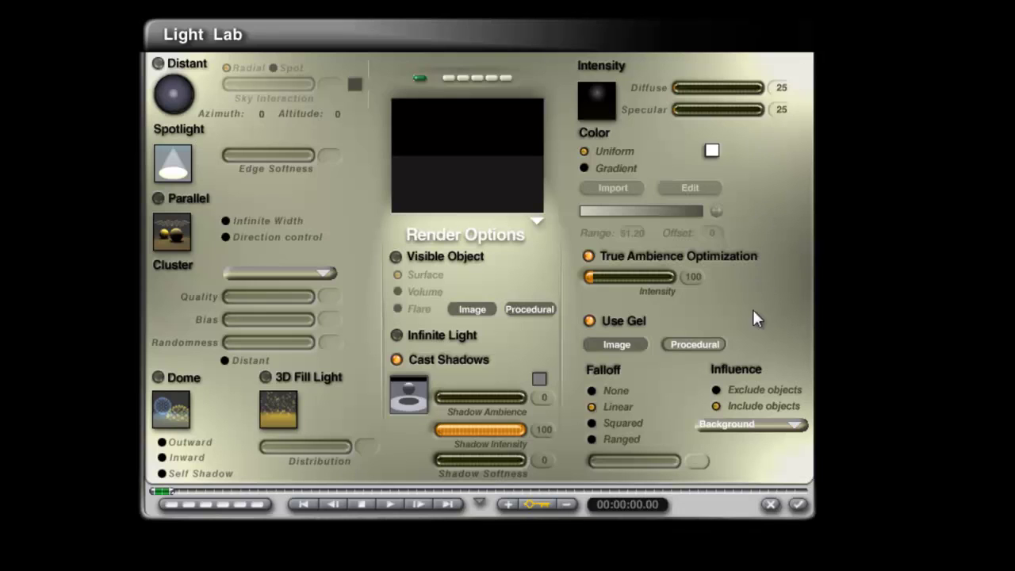
{"action": "left_click", "coordinate": [693, 344]}
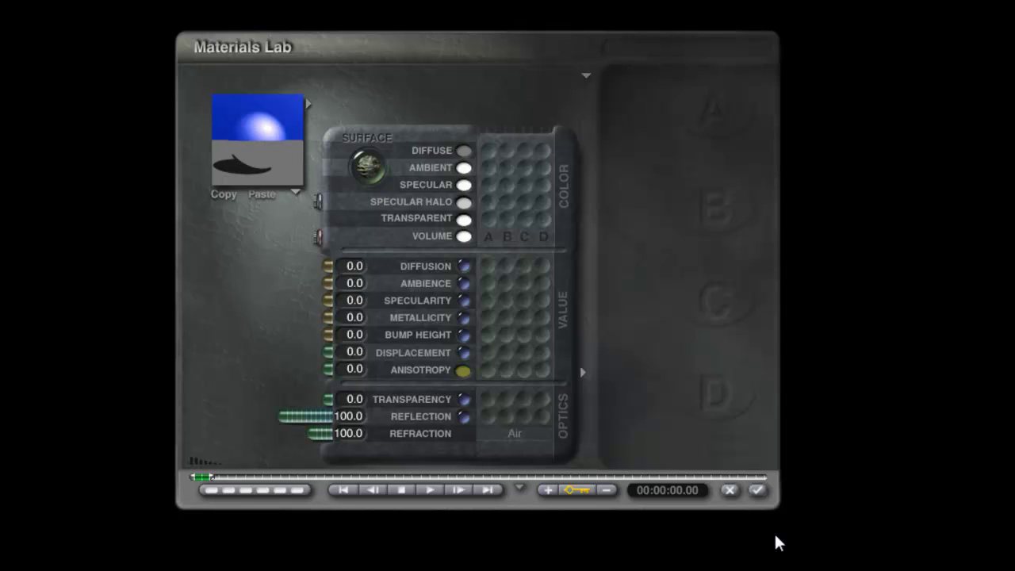
{"action": "left_click", "coordinate": [757, 490]}
{"action": "left_click", "coordinate": [799, 505]}
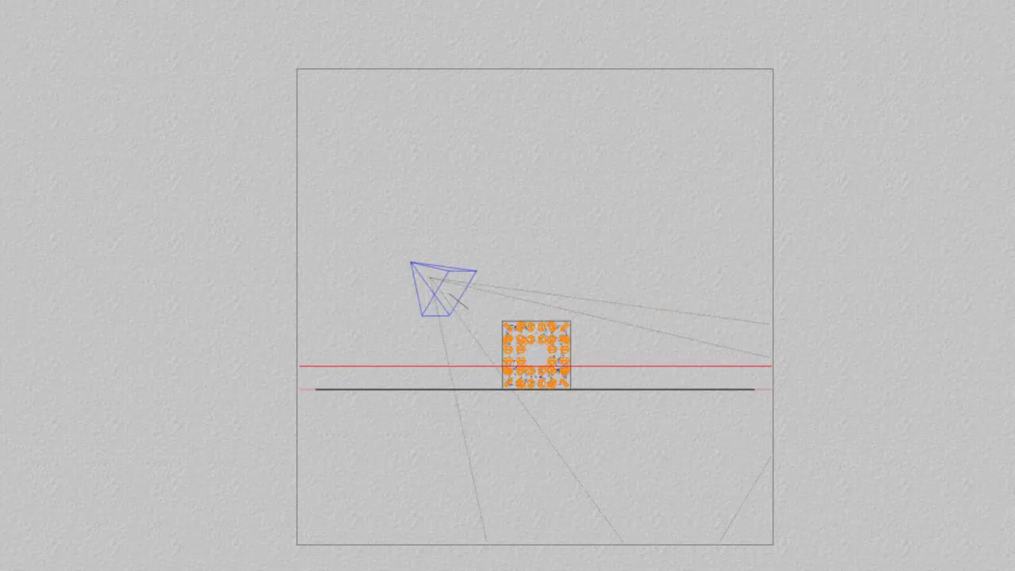
- Return to the camera view and set the specular halo colour of the light's gel material to RGB 100, 100, 100
{"action": "key", "text": "1"}
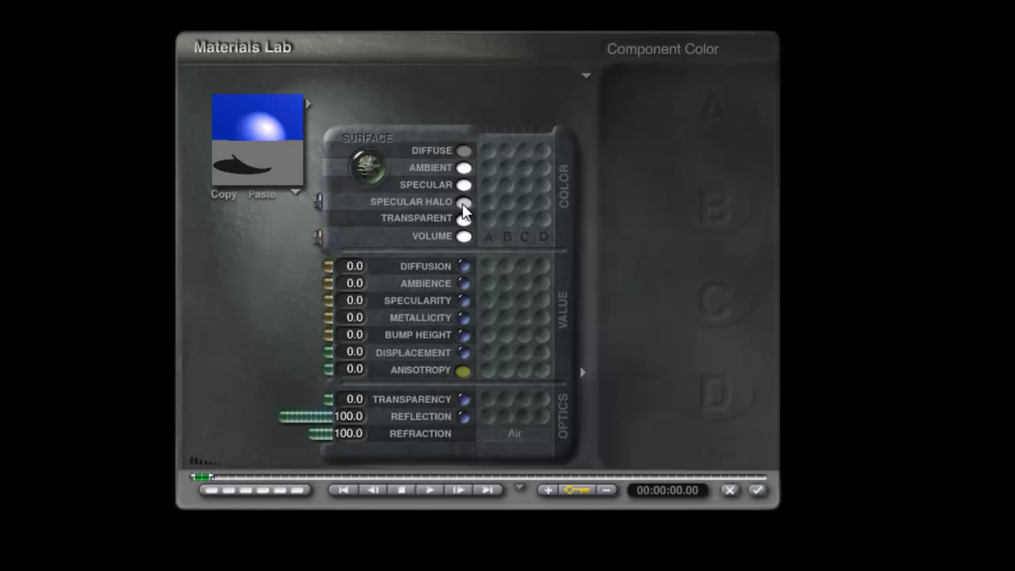
{"action": "left_click", "coordinate": [464, 203]}
{"action": "type", "text": "100"}
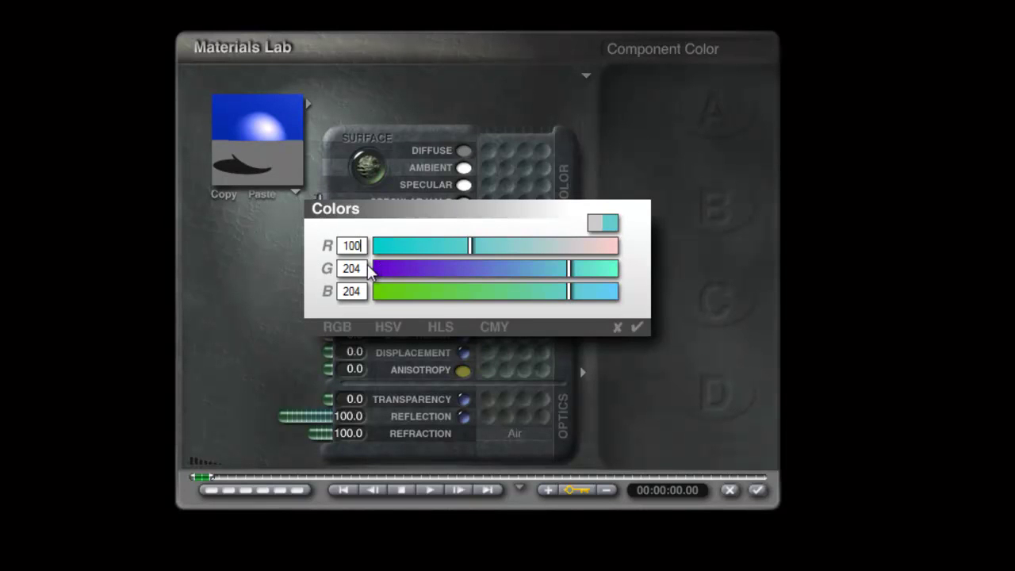
{"action": "left_click_drag", "start_coordinate": [363, 268], "coordinate": [317, 279]}
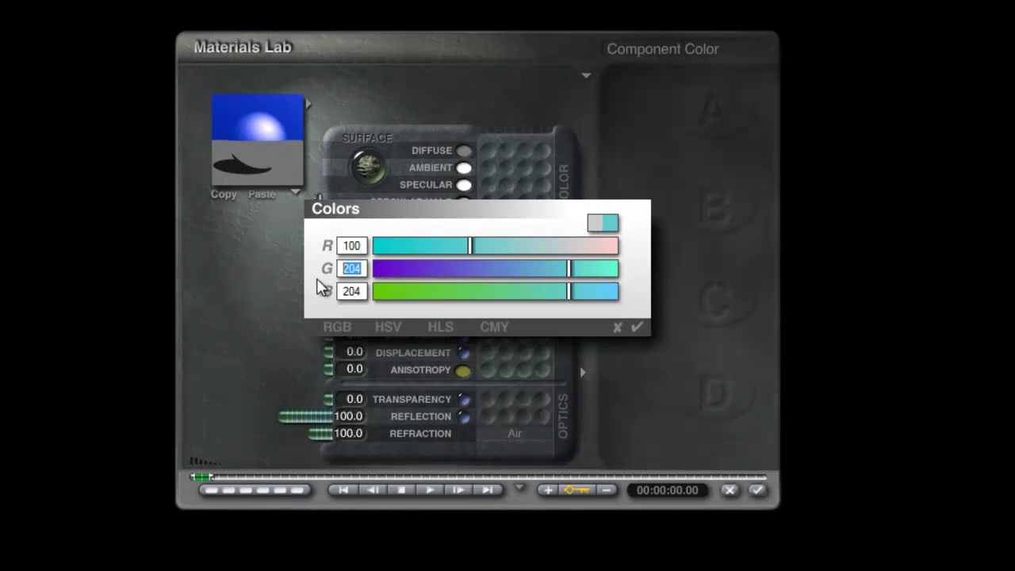
{"action": "left_click_drag", "start_coordinate": [363, 247], "coordinate": [320, 254]}
{"action": "left_click", "coordinate": [356, 267]}
{"action": "type", "text": "100"}
{"action": "left_click", "coordinate": [364, 292]}
{"action": "type", "text": "100"}
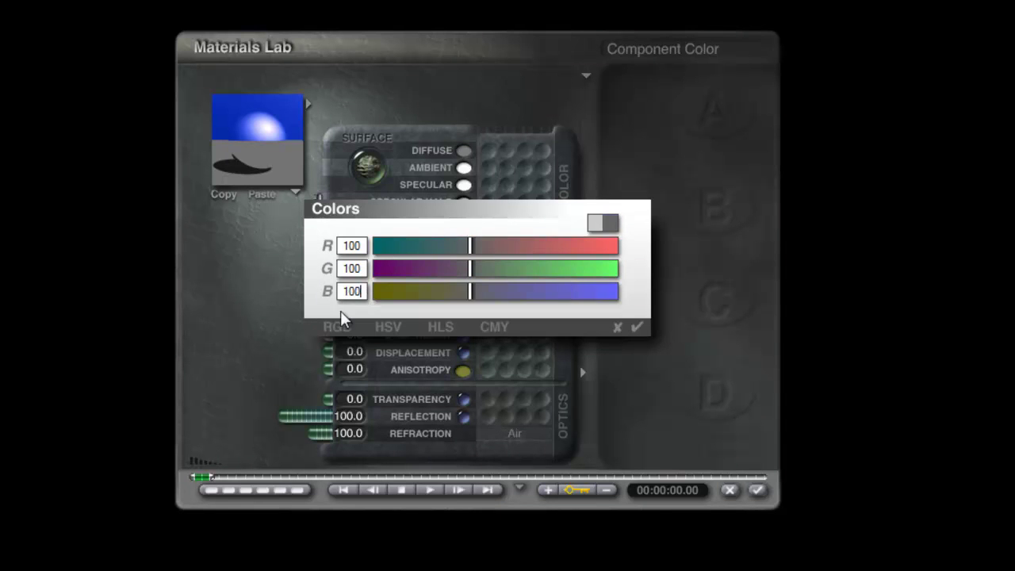
{"action": "left_click", "coordinate": [442, 327]}
{"action": "left_click", "coordinate": [635, 328]}
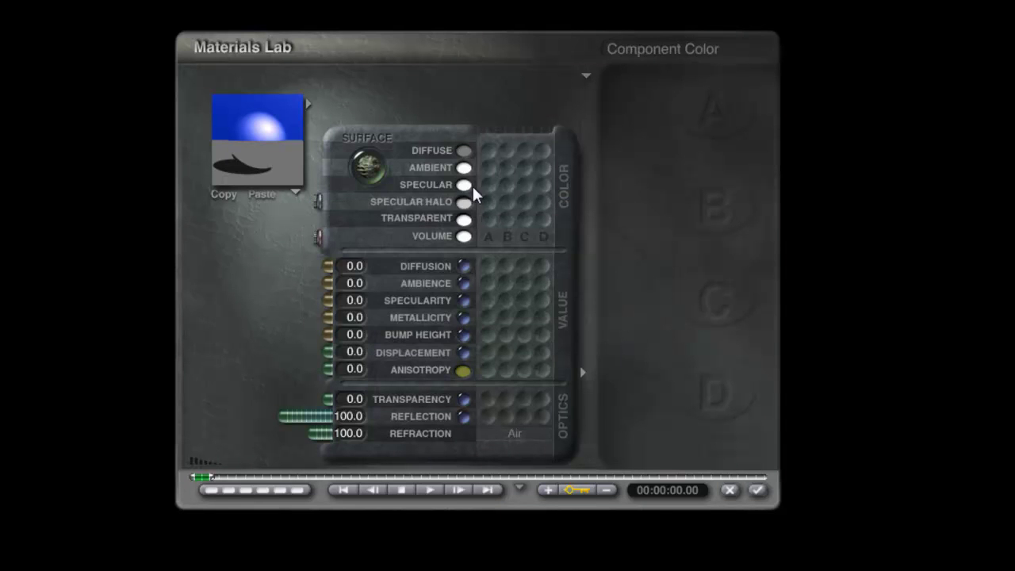
{"action": "left_click", "coordinate": [758, 490]}
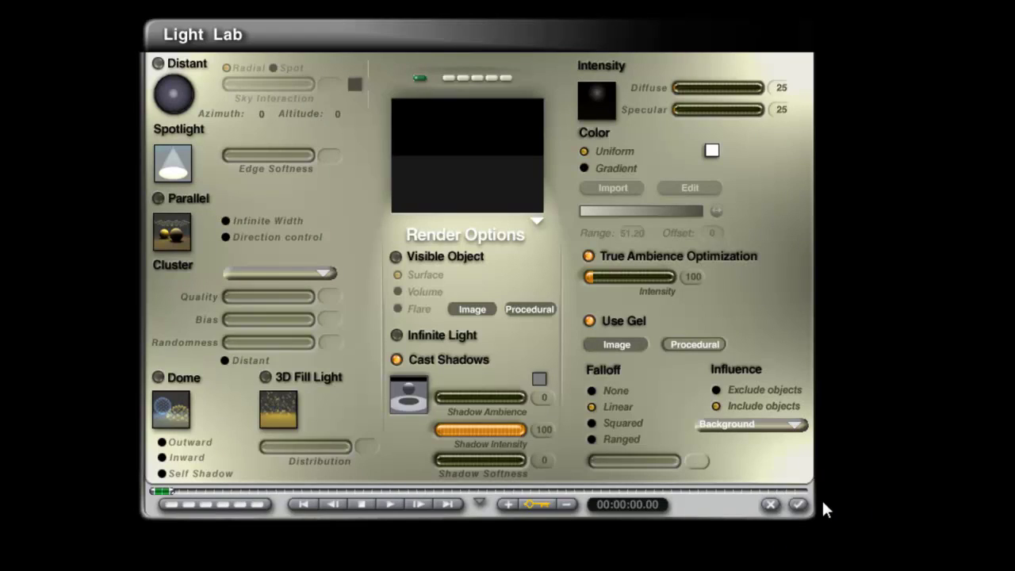
{"action": "left_click", "coordinate": [798, 505]}
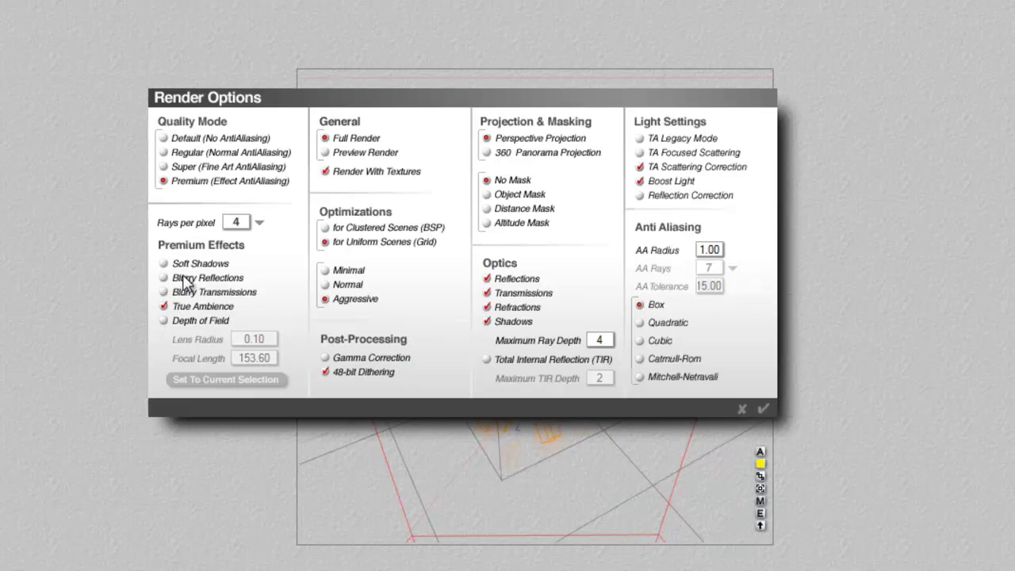
- Enable Blurry Reflections in the render options and accept the image-based light settings
{"action": "left_click", "coordinate": [174, 277]}
{"action": "left_click", "coordinate": [763, 408]}
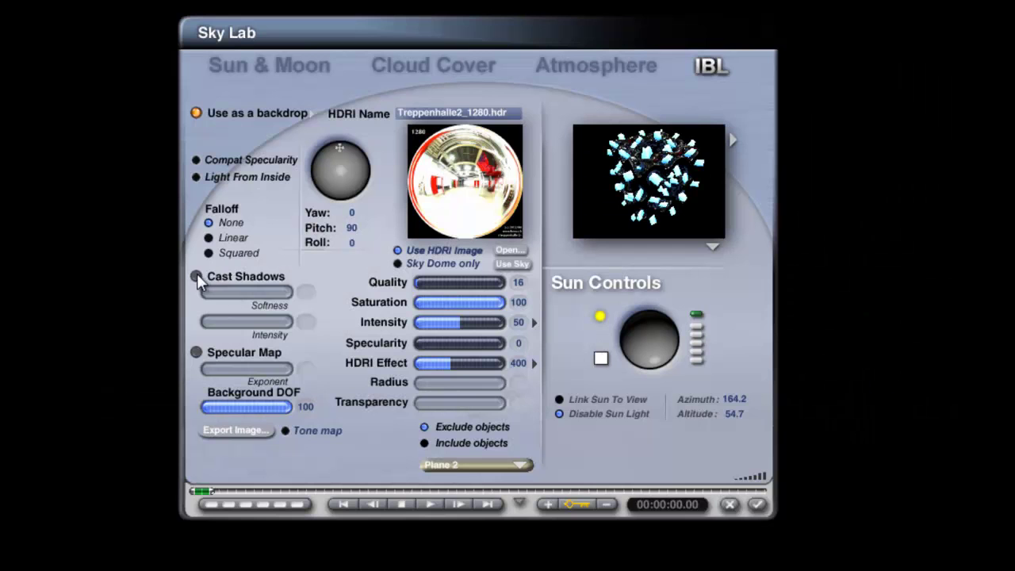
{"action": "left_click", "coordinate": [758, 504]}
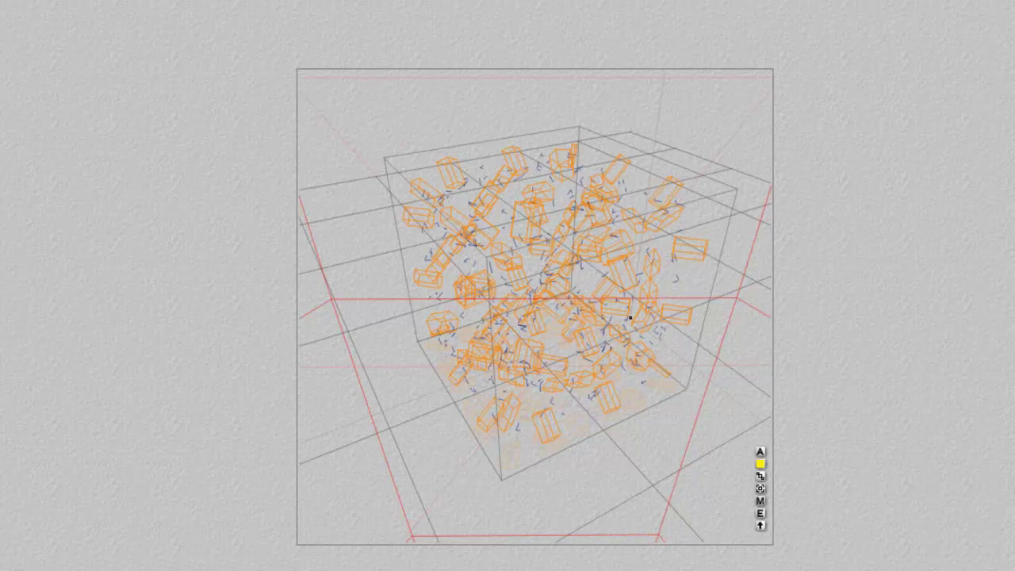
- Set the premium render quality to 256 rays per pixel
{"action": "key", "text": "ctrl+alt+r"}
{"action": "left_click", "coordinate": [260, 224]}
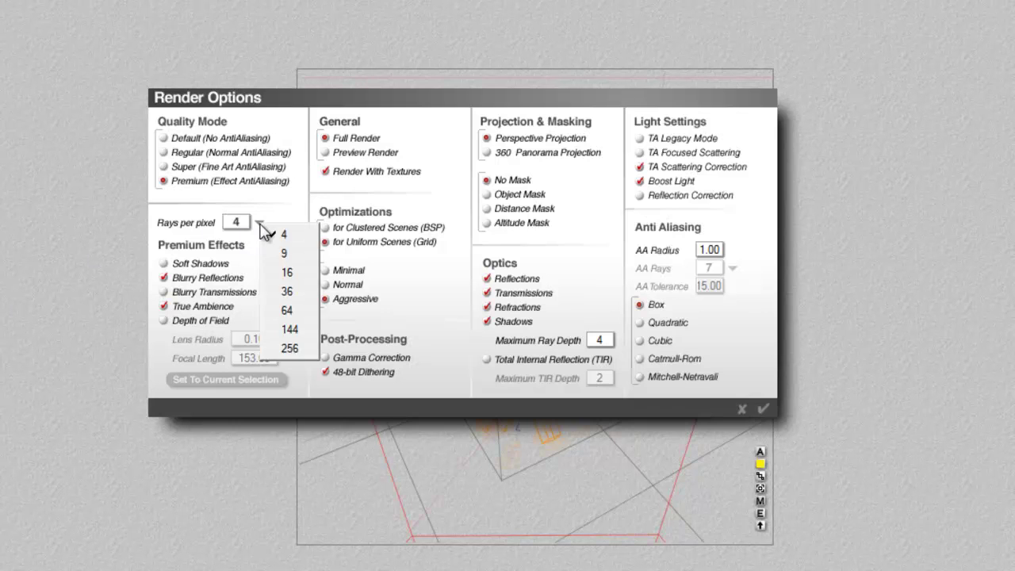
{"action": "left_click", "coordinate": [290, 348]}
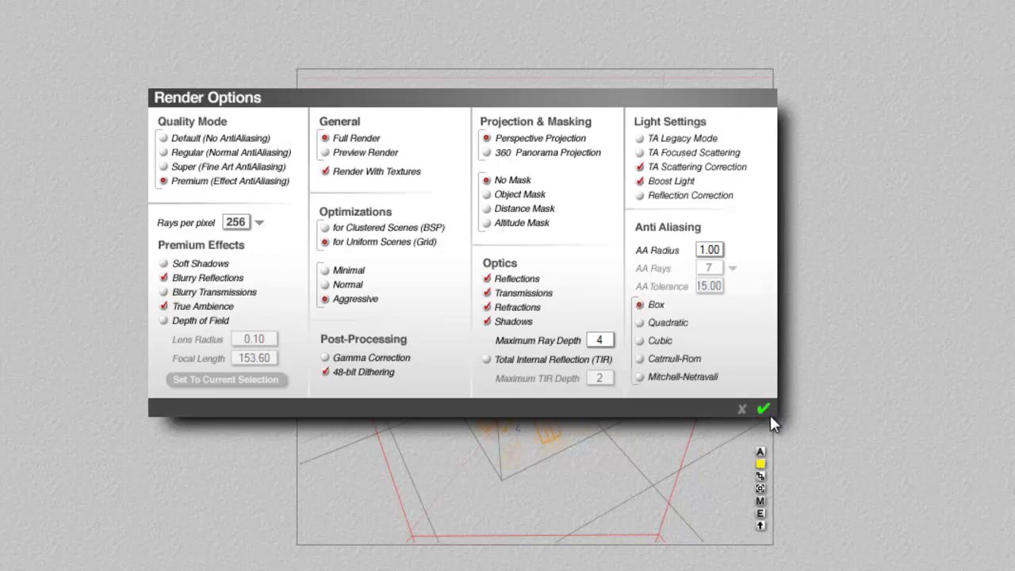